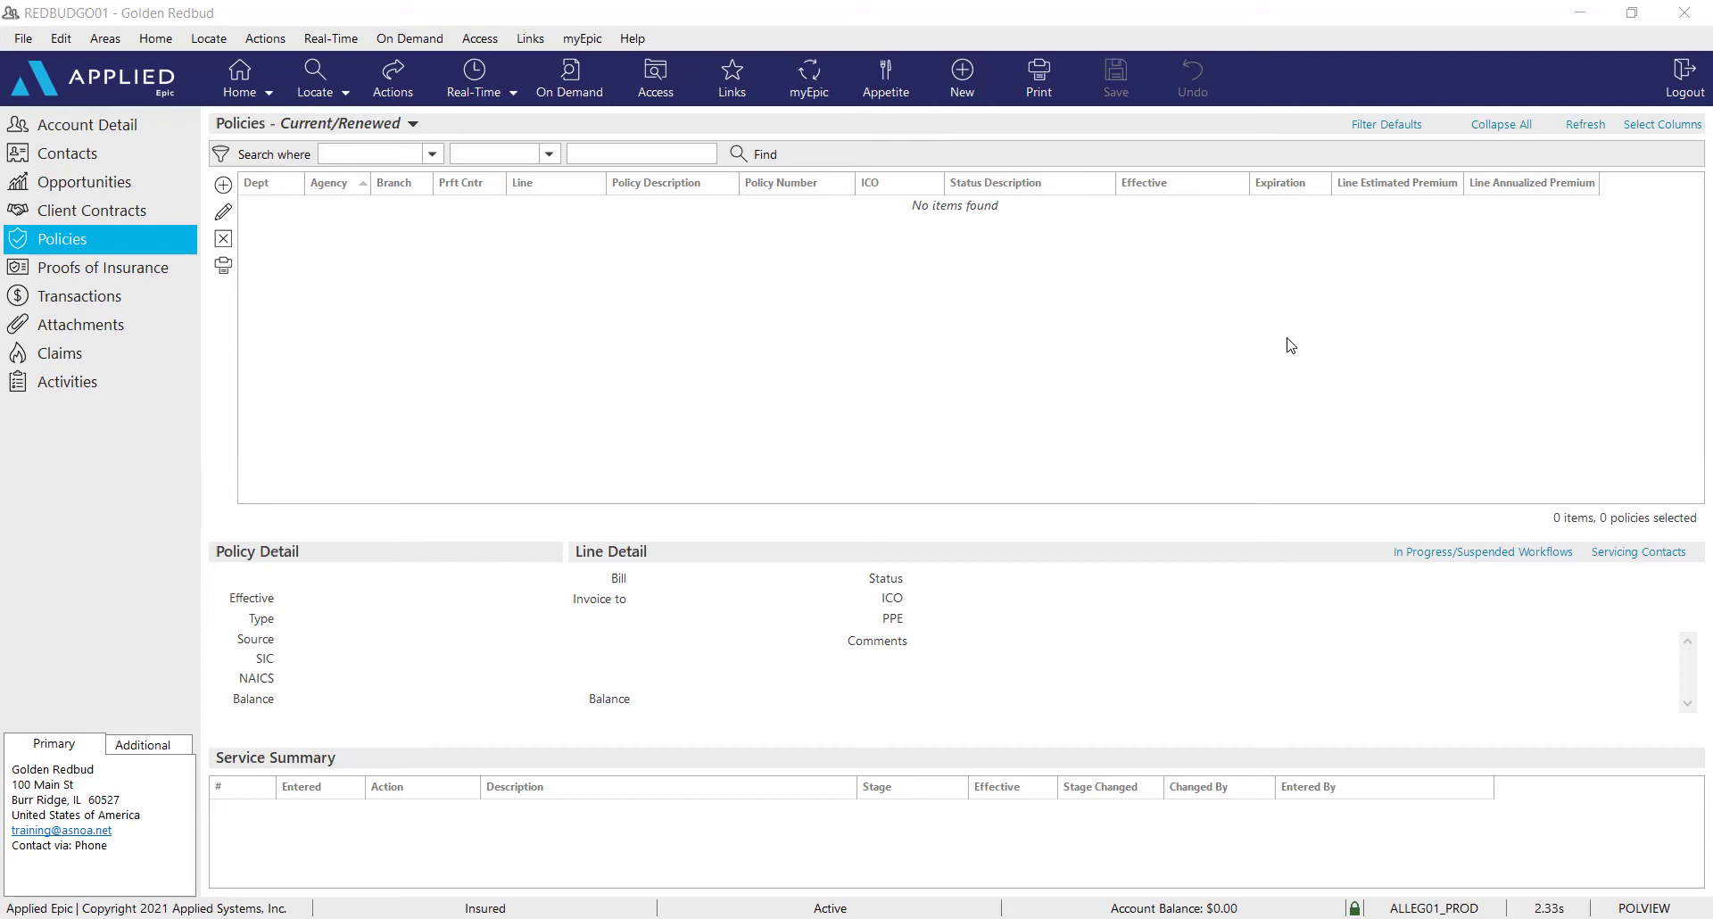
Add a policy of type PCK1, entering its policy number and an expiration date of 5/6/2022
{"action": "left_click", "coordinate": [223, 186]}
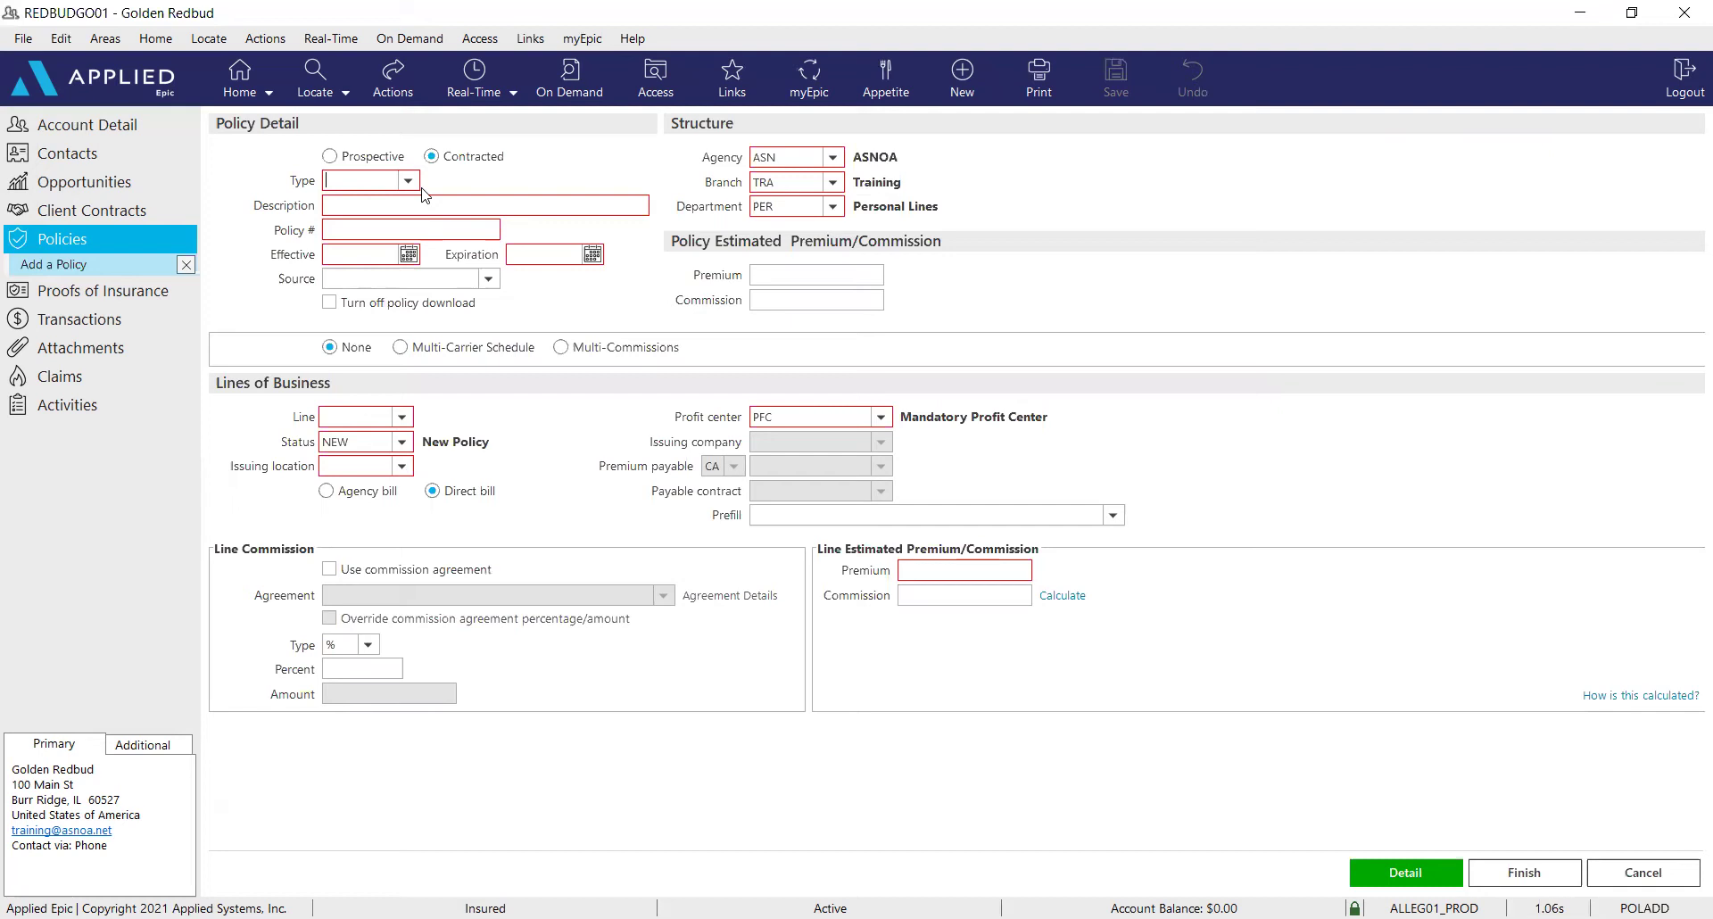
{"action": "type", "text": "PCK1"}
{"action": "key", "text": "Tab"}
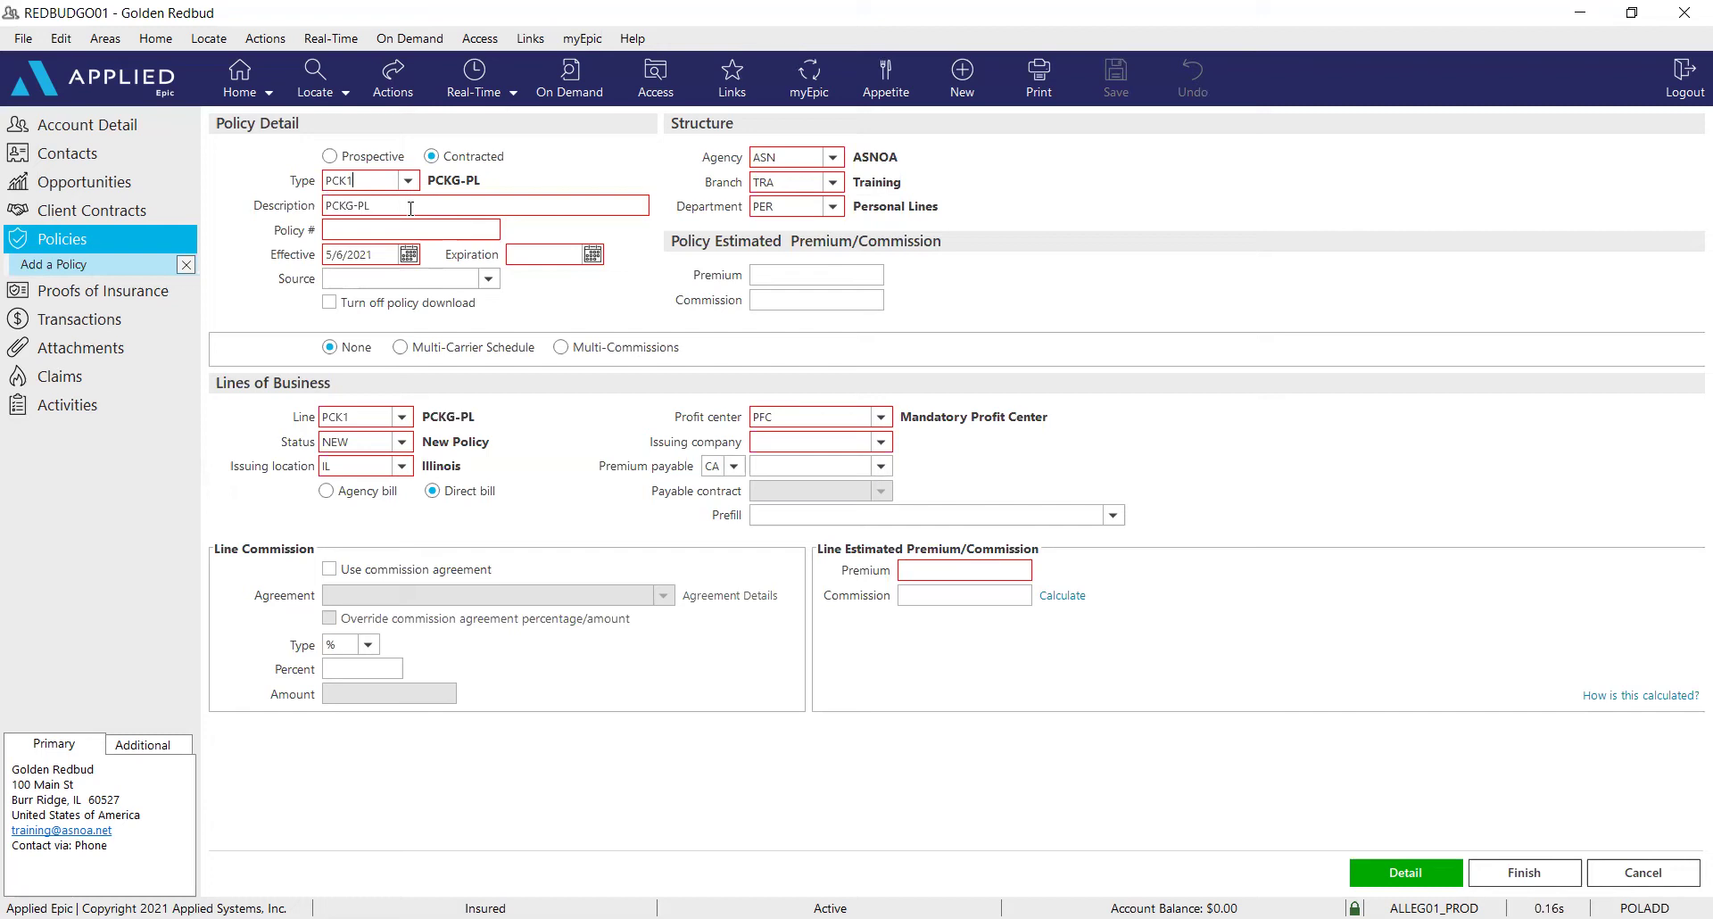
{"action": "left_click", "coordinate": [382, 230]}
{"action": "type", "text": "123321"}
{"action": "left_click", "coordinate": [545, 254]}
{"action": "type", "text": "5/6/2022"}
{"action": "left_click", "coordinate": [832, 214]}
{"action": "left_click", "coordinate": [987, 181]}
Set the policy's issuing company to National General (NATGEN)
{"action": "left_click", "coordinate": [887, 442]}
{"action": "left_click", "coordinate": [881, 441]}
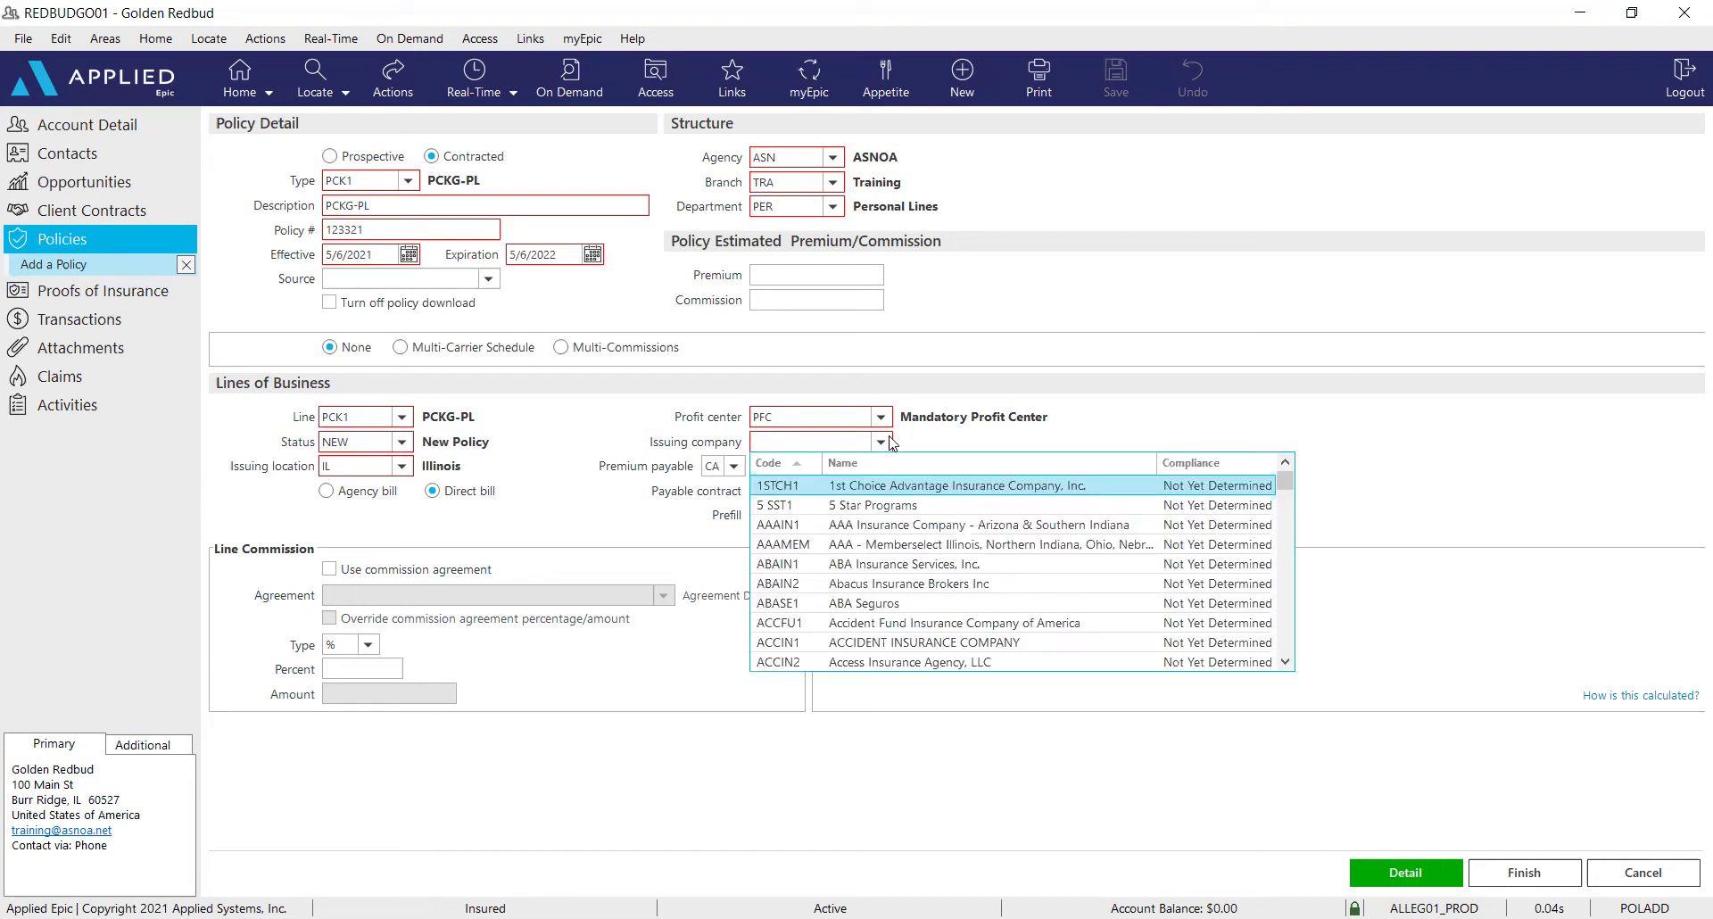
{"action": "left_click", "coordinate": [874, 463]}
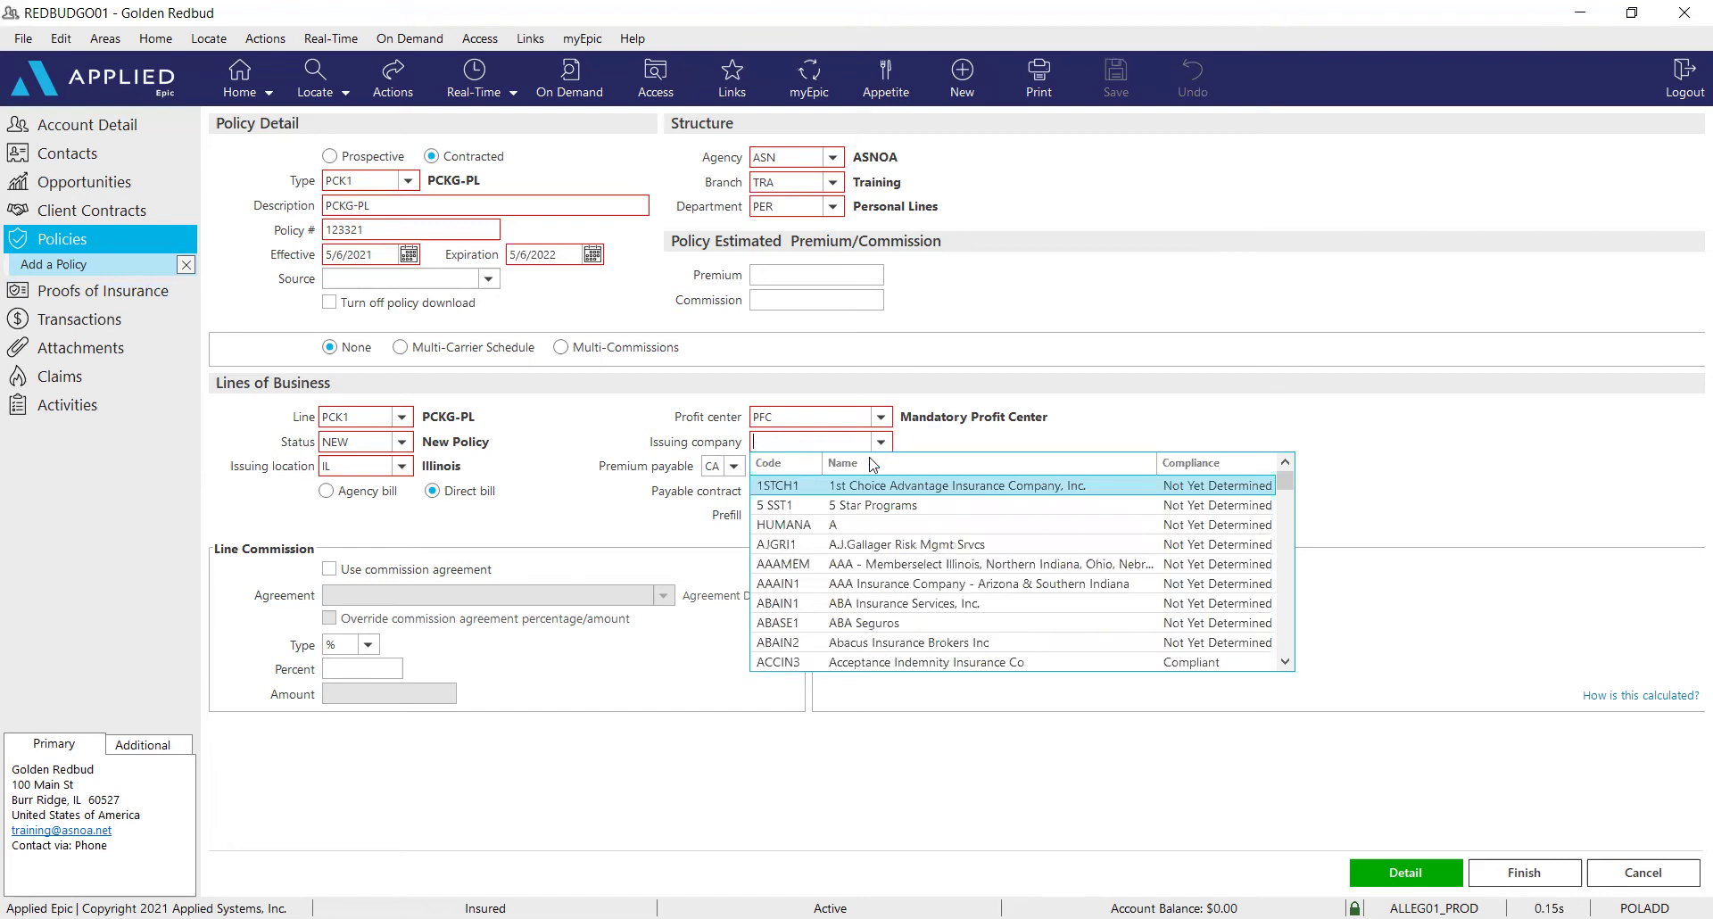
{"action": "type", "text": "national"}
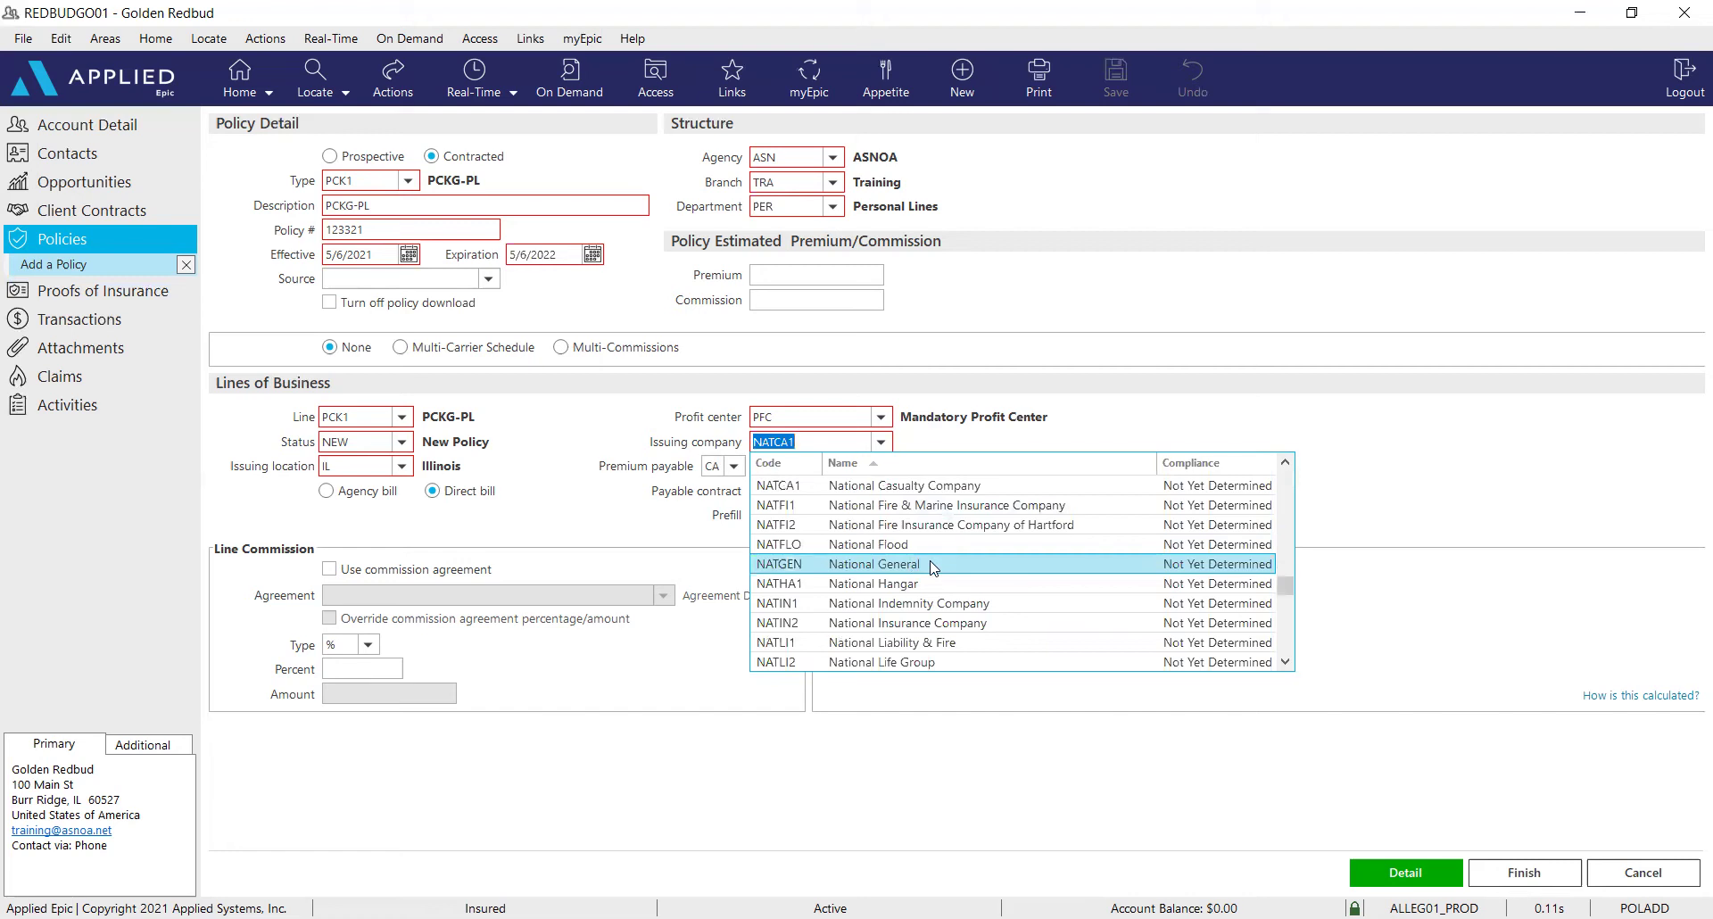
{"action": "left_click", "coordinate": [930, 565]}
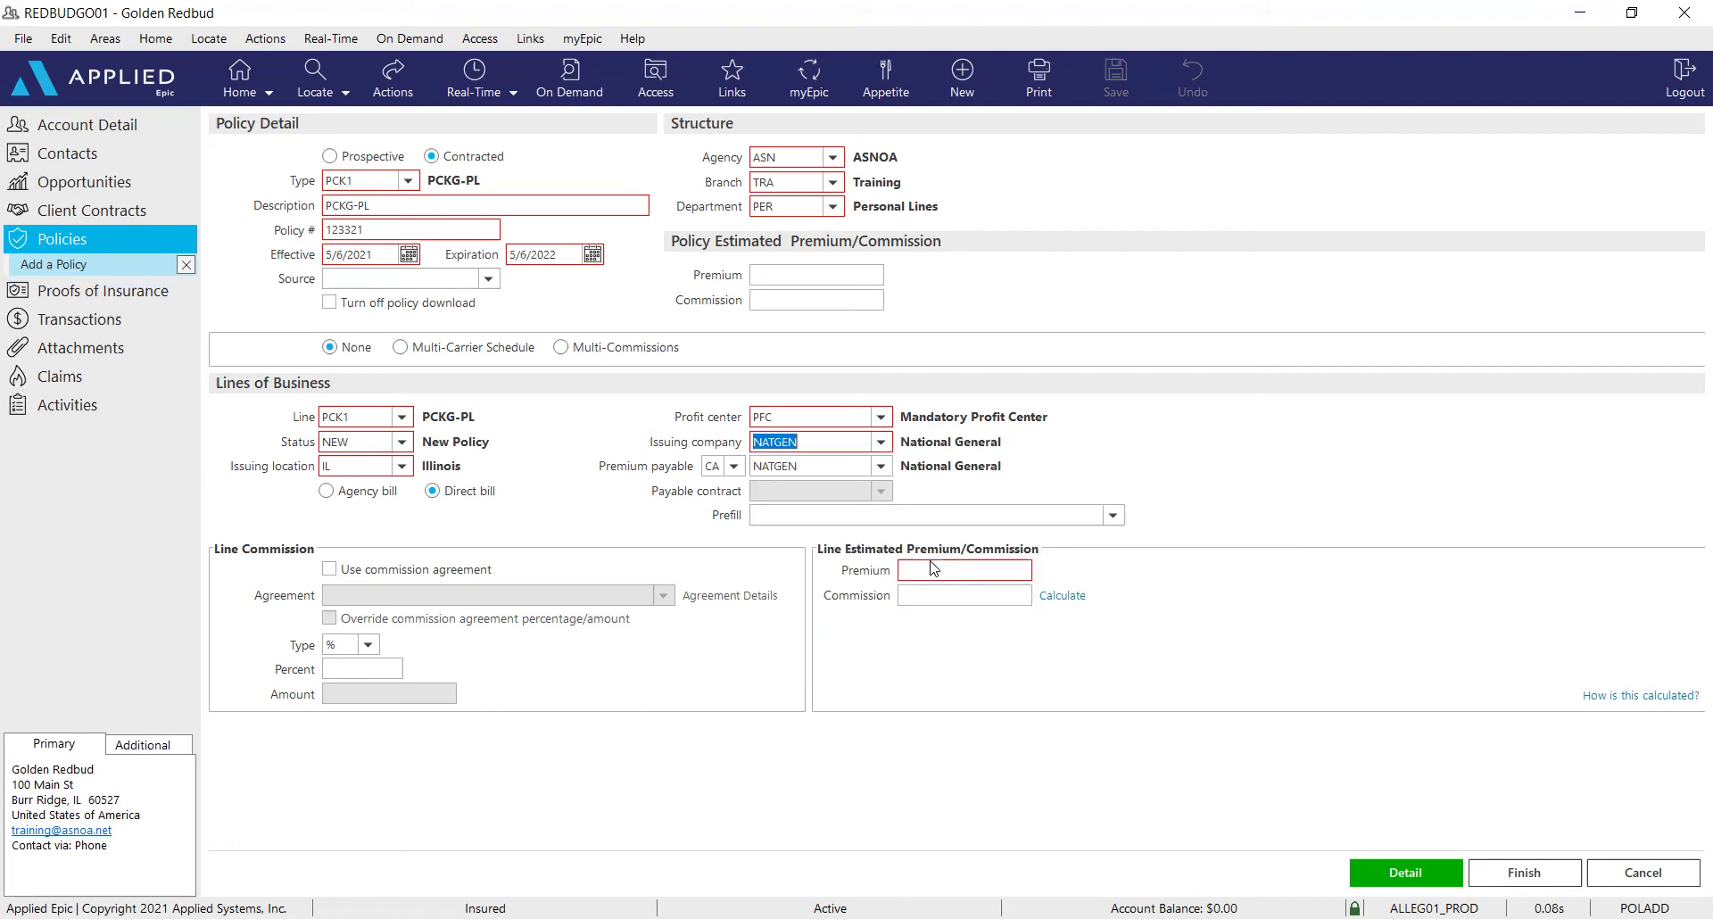
Enable the commission agreement with an estimated line premium of 600 and continue to the policy's details
{"action": "left_click", "coordinate": [389, 571]}
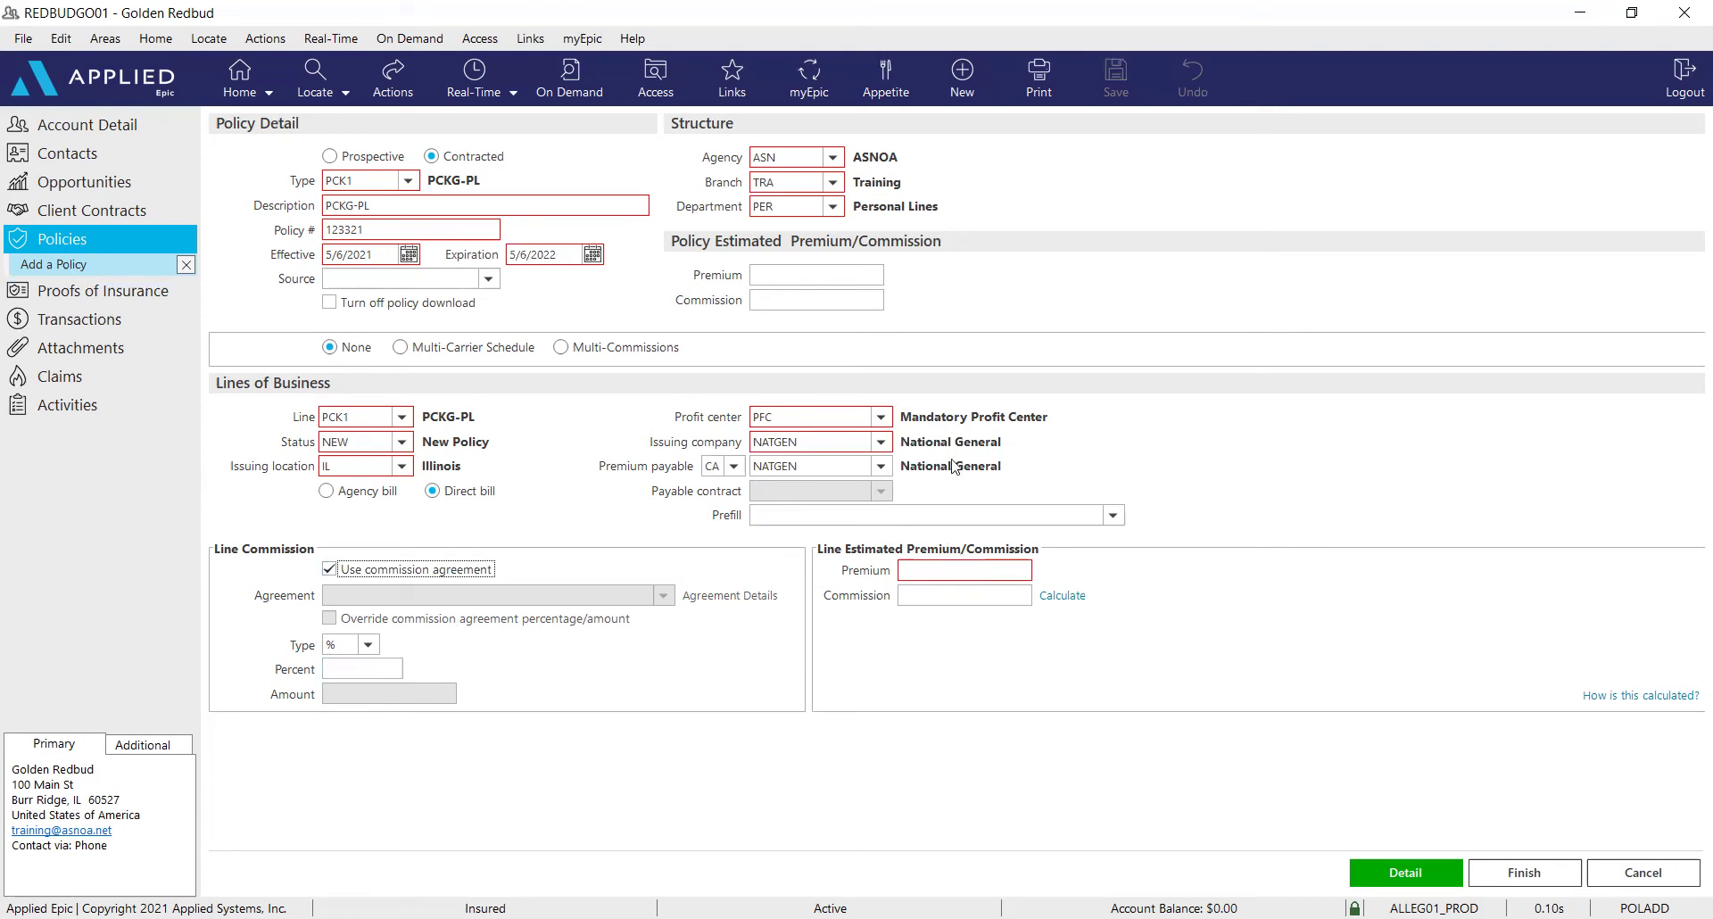
{"action": "left_click", "coordinate": [967, 574]}
{"action": "type", "text": "600"}
{"action": "left_click", "coordinate": [1379, 880]}
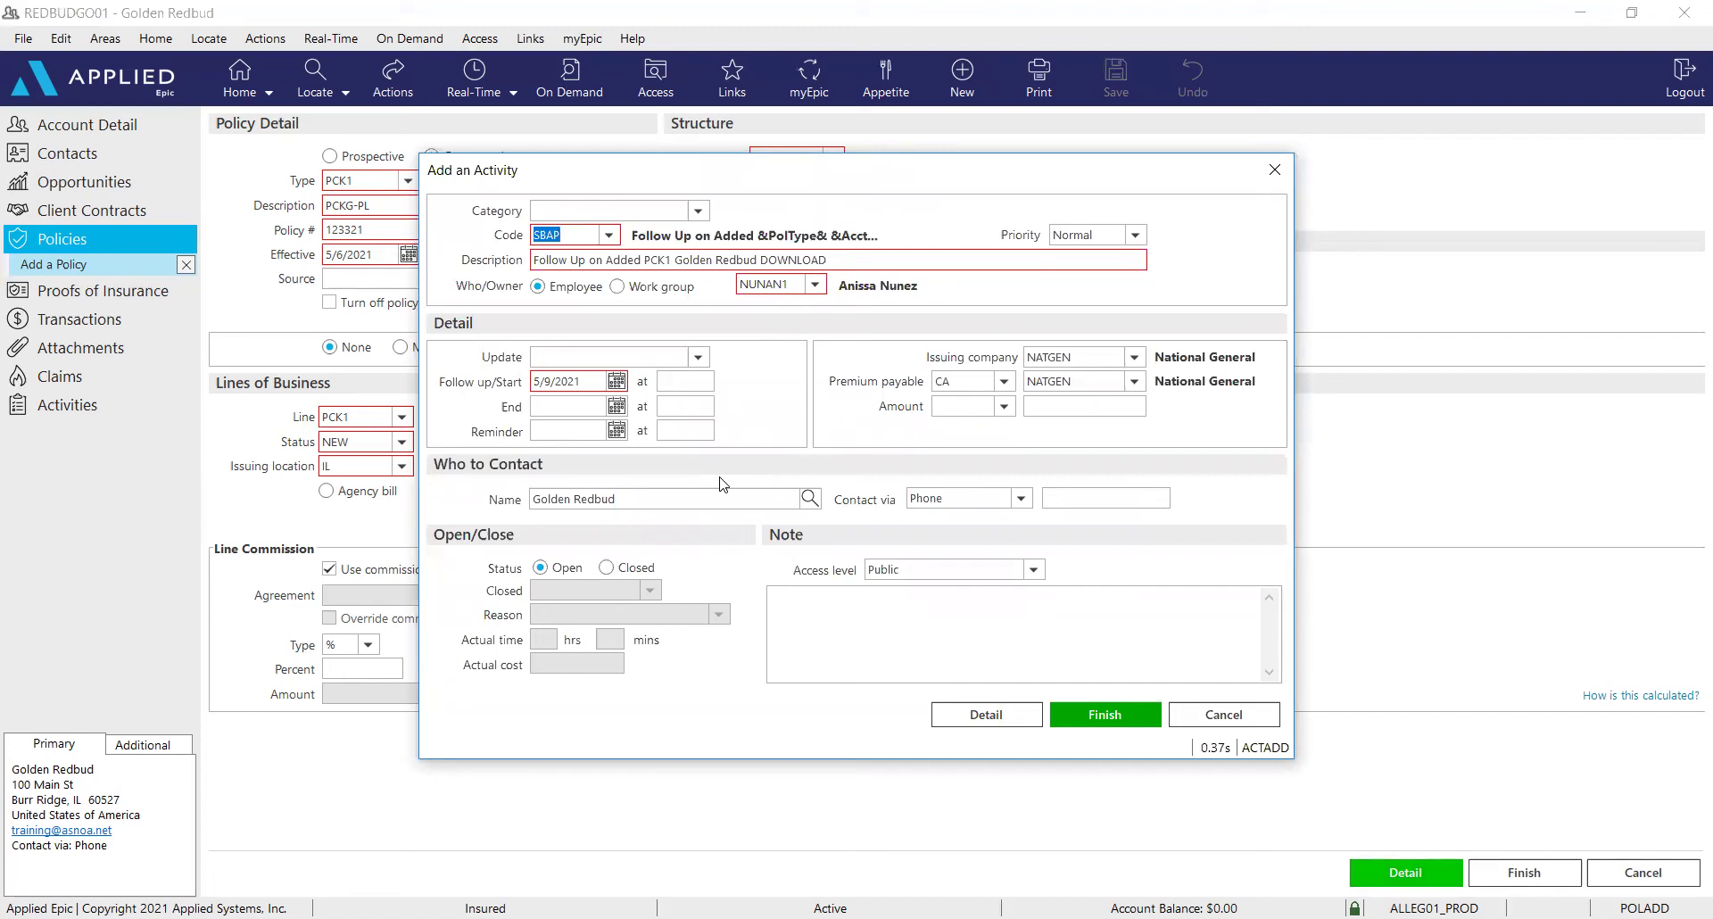
Set the follow-up activity for the added policy to Closed and finish it despite its incomplete tasks
{"action": "left_click", "coordinate": [640, 571]}
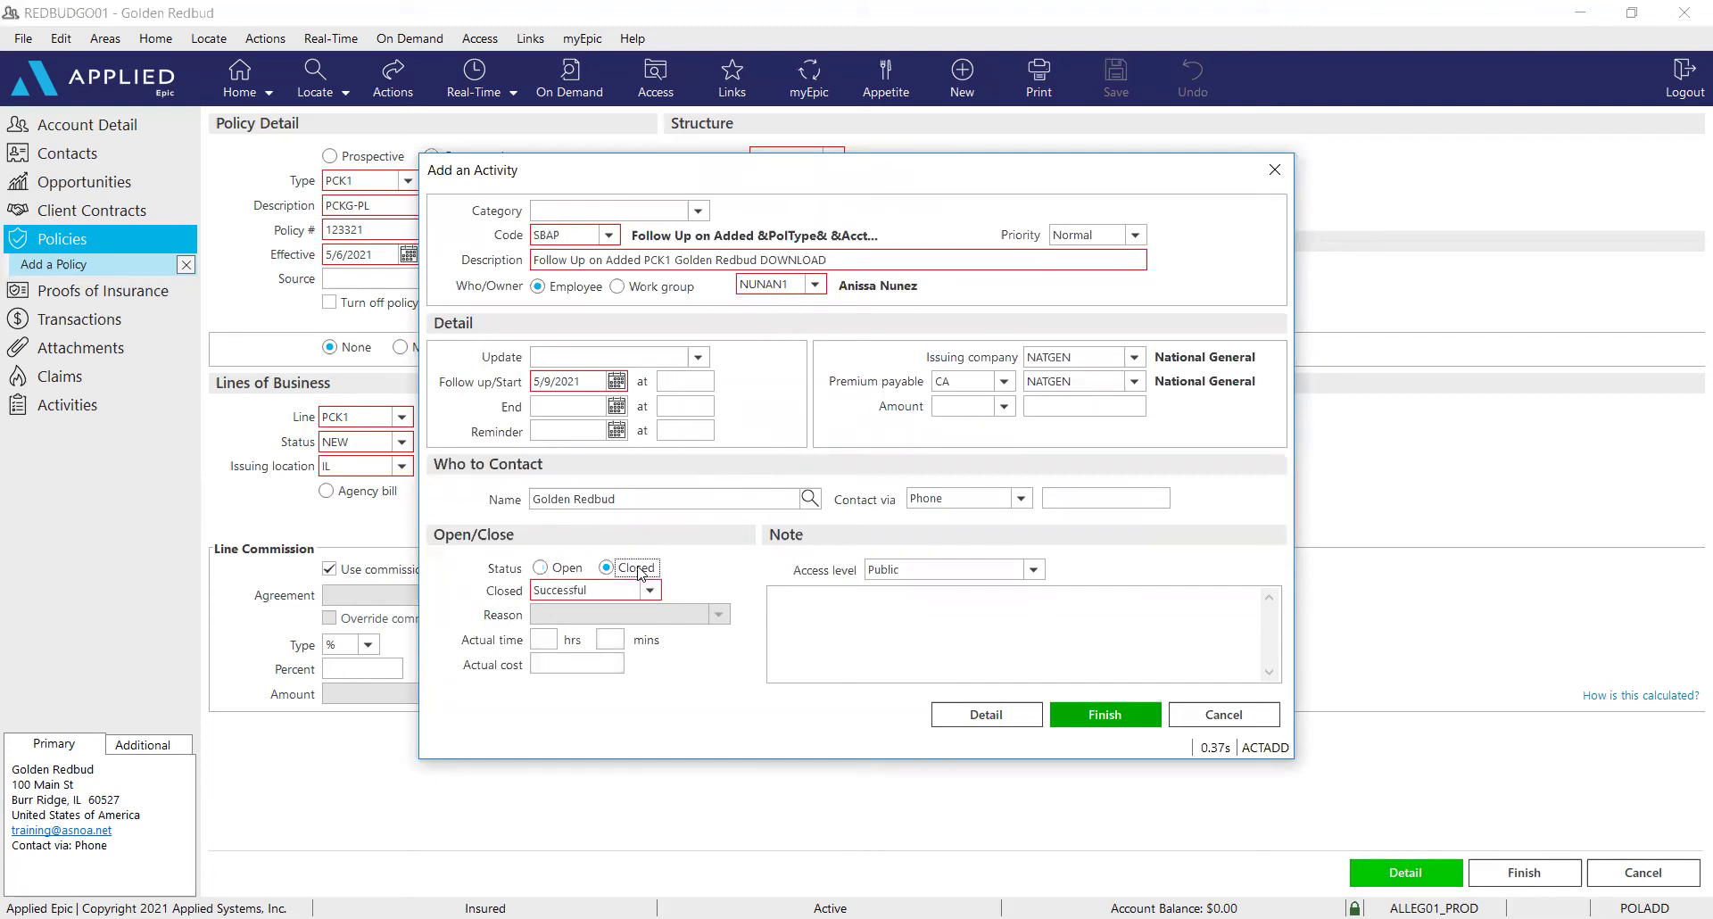
{"action": "left_click", "coordinate": [1104, 714]}
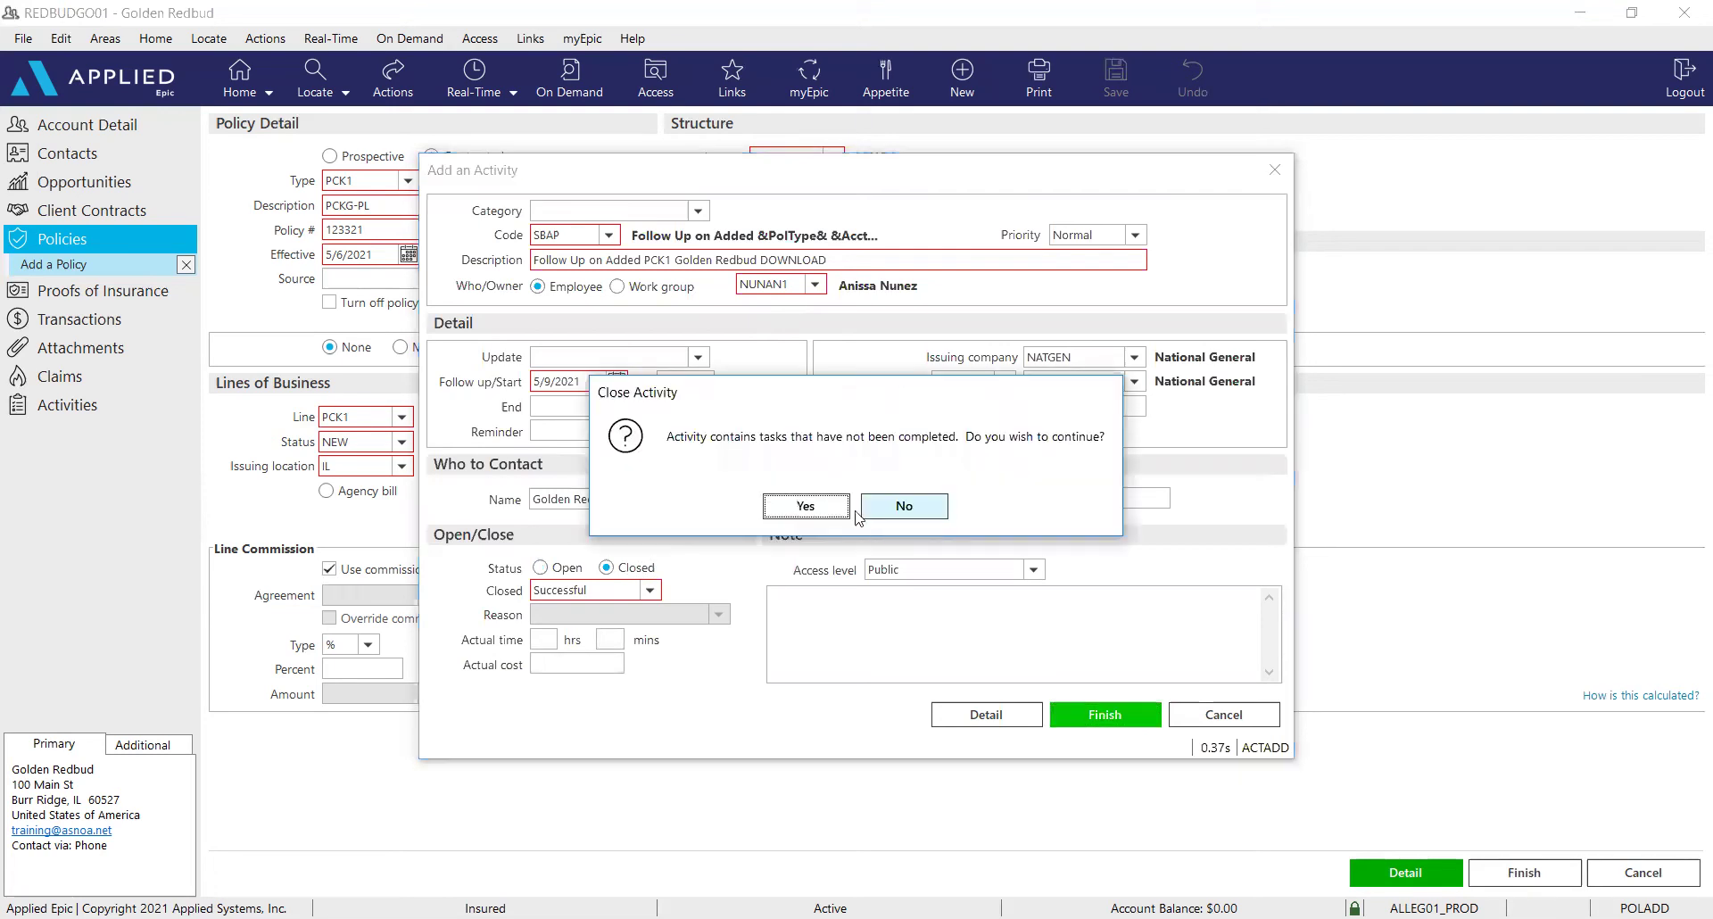
{"action": "left_click", "coordinate": [806, 506]}
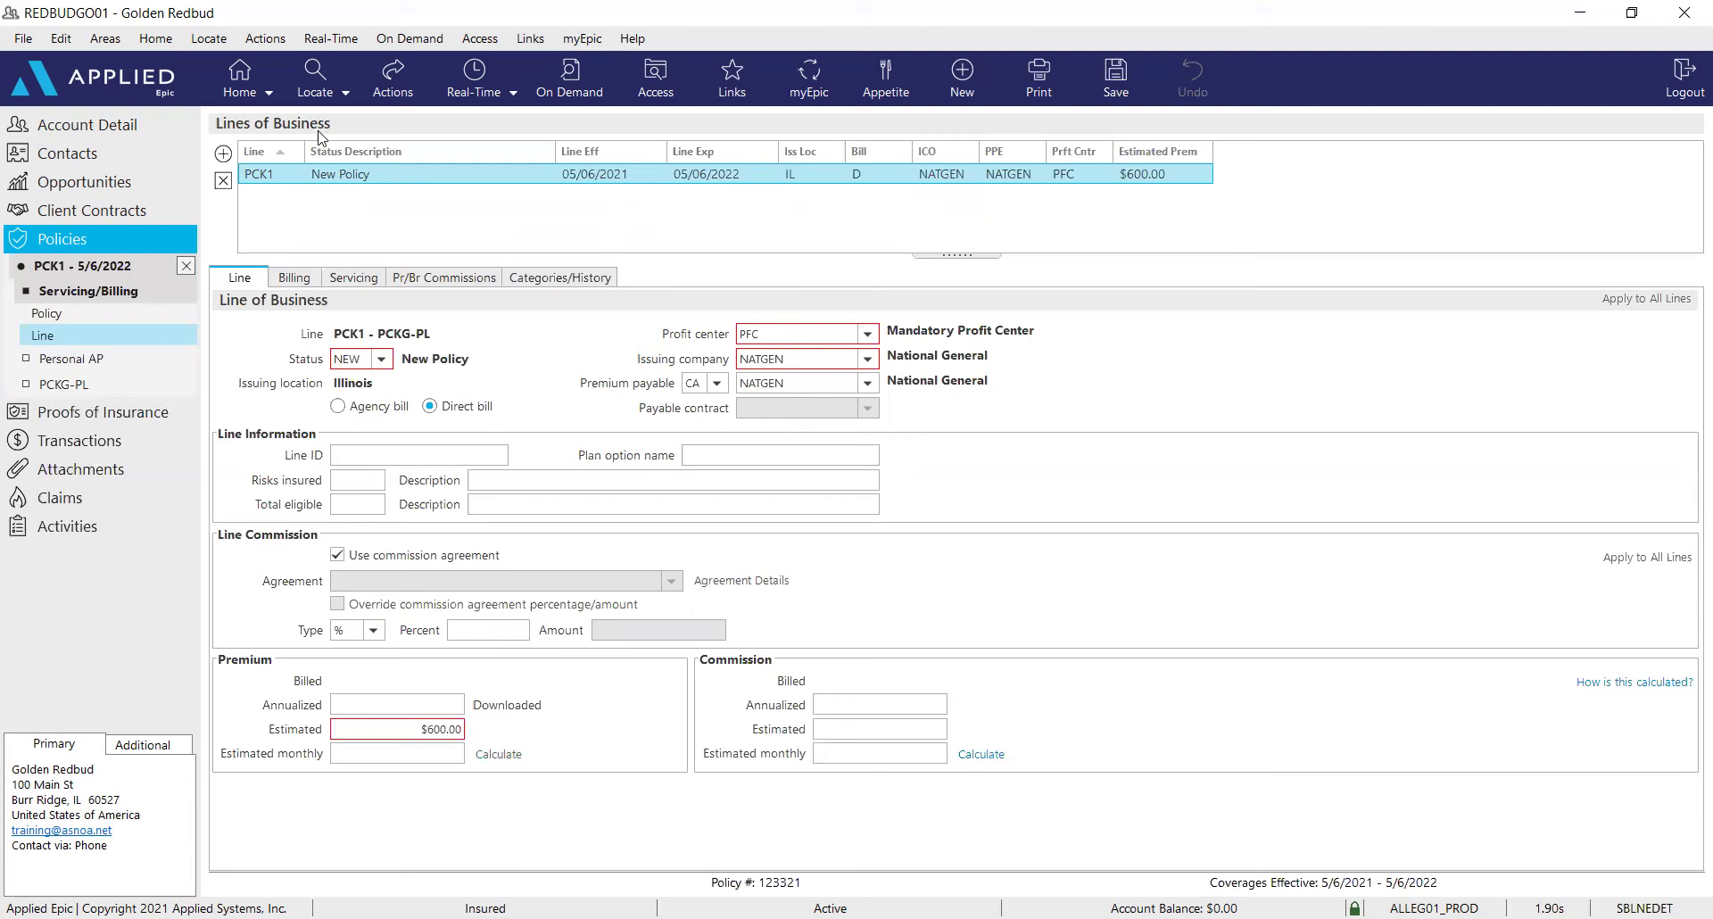
Add an AUTO line of business using the CA - Auto - New & Renew commission agreement, a 200 premium and calculated commission
{"action": "left_click", "coordinate": [223, 155]}
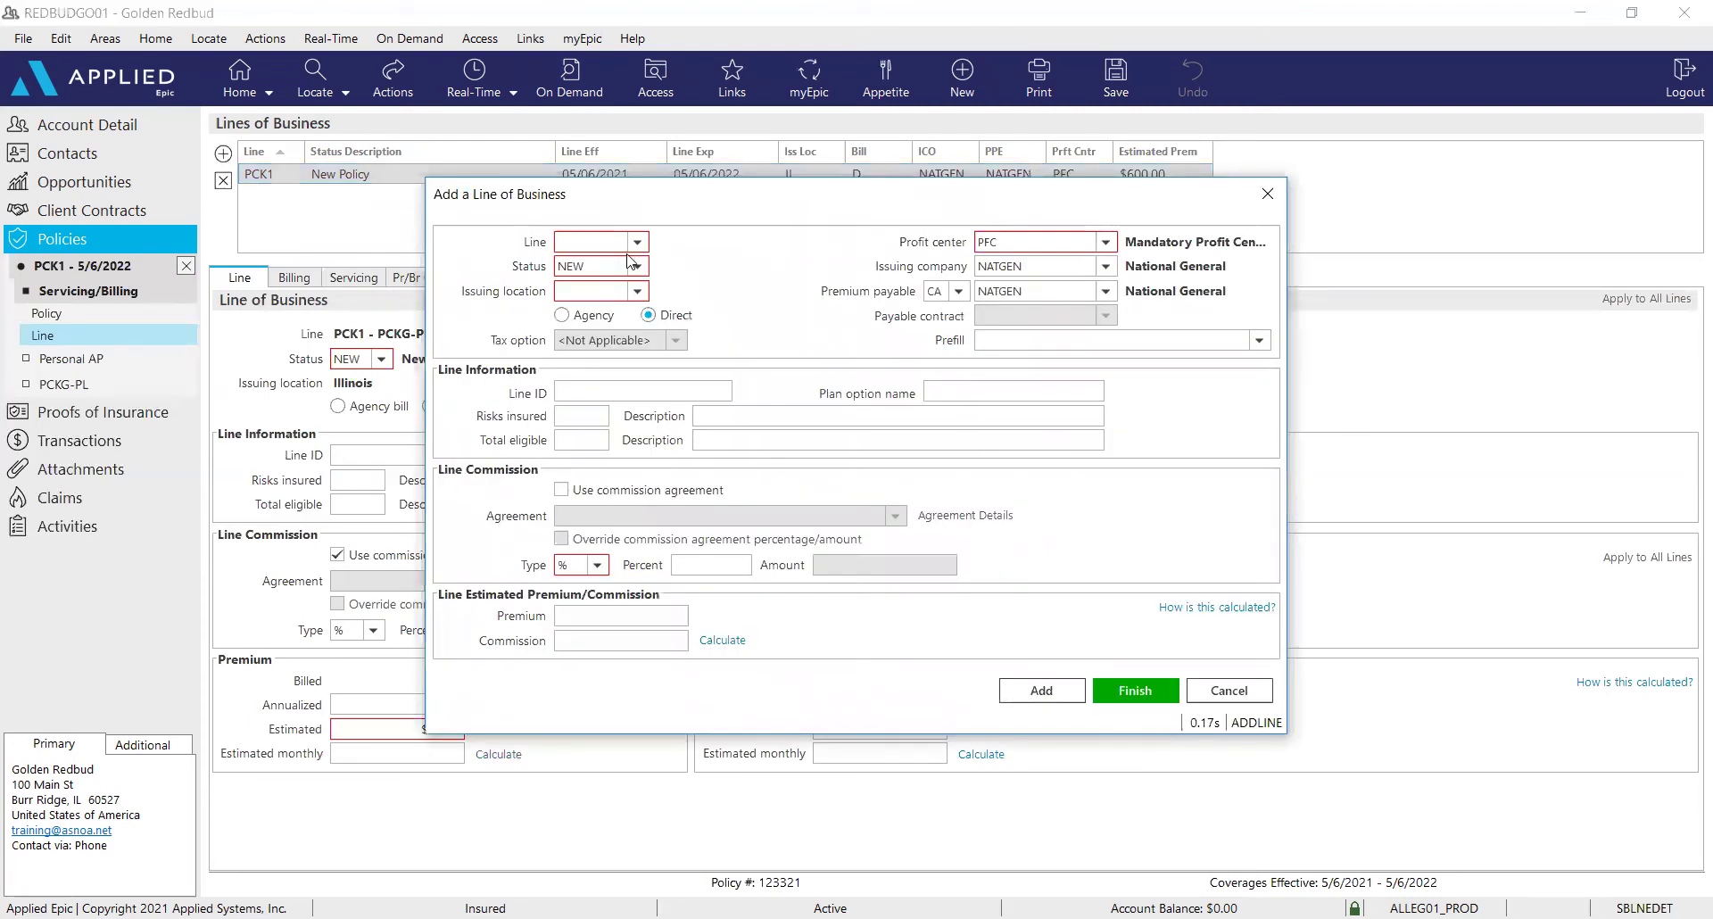
{"action": "type", "text": "AUTO"}
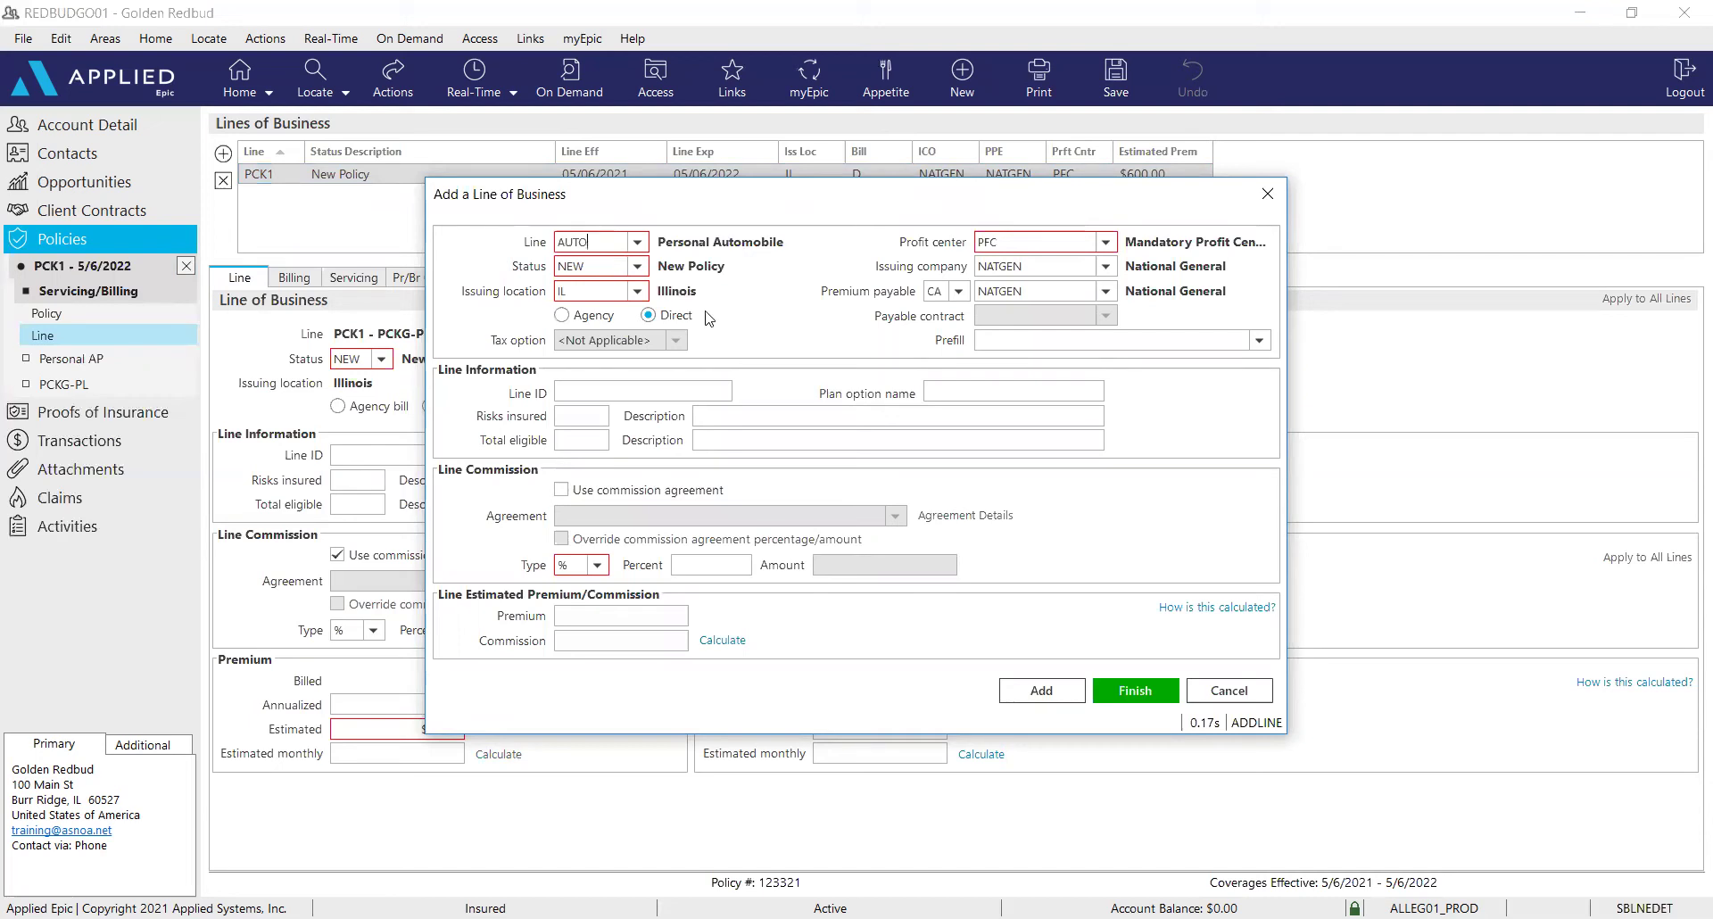
{"action": "left_click", "coordinate": [596, 496]}
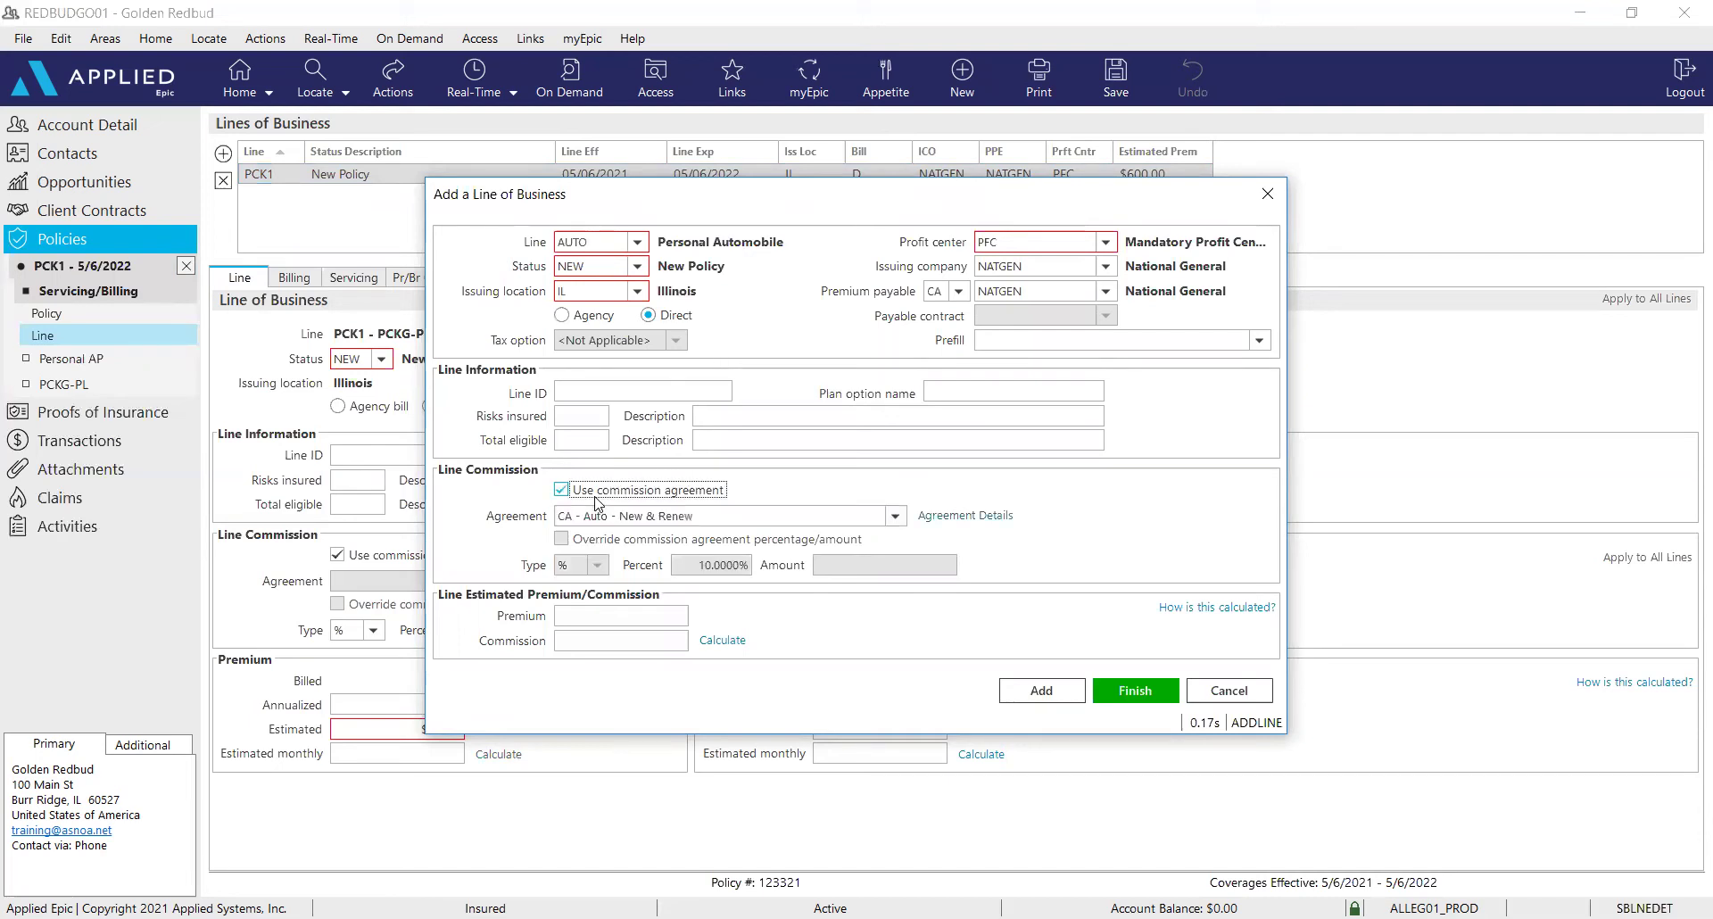
{"action": "left_click", "coordinate": [895, 518]}
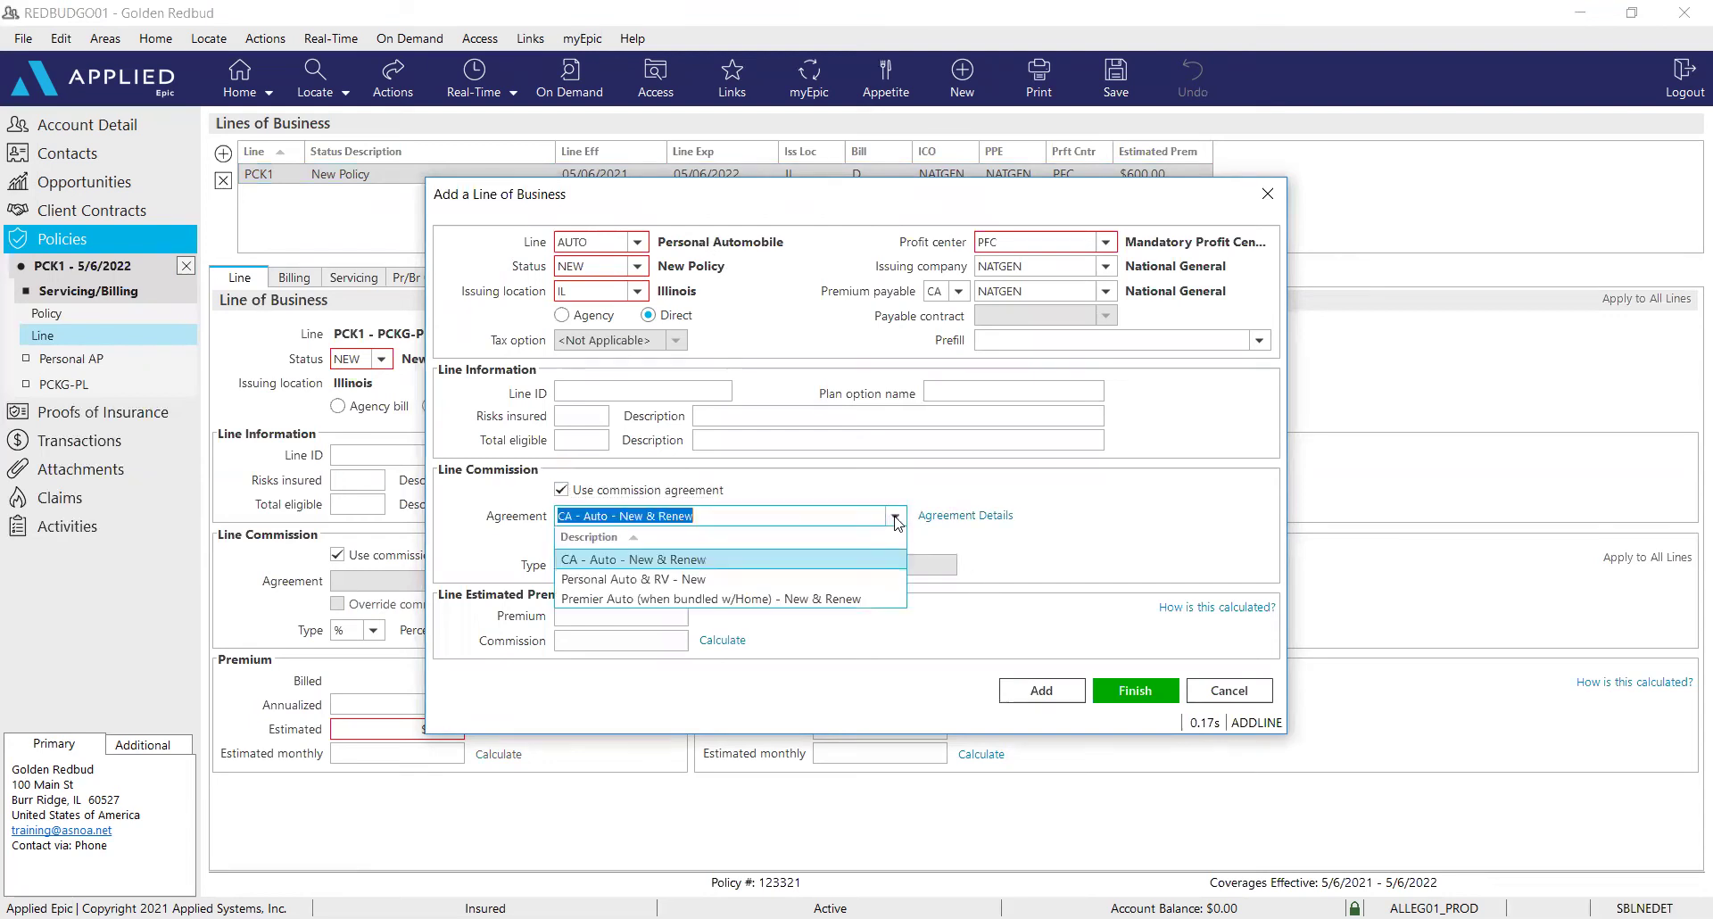
{"action": "left_click", "coordinate": [878, 490]}
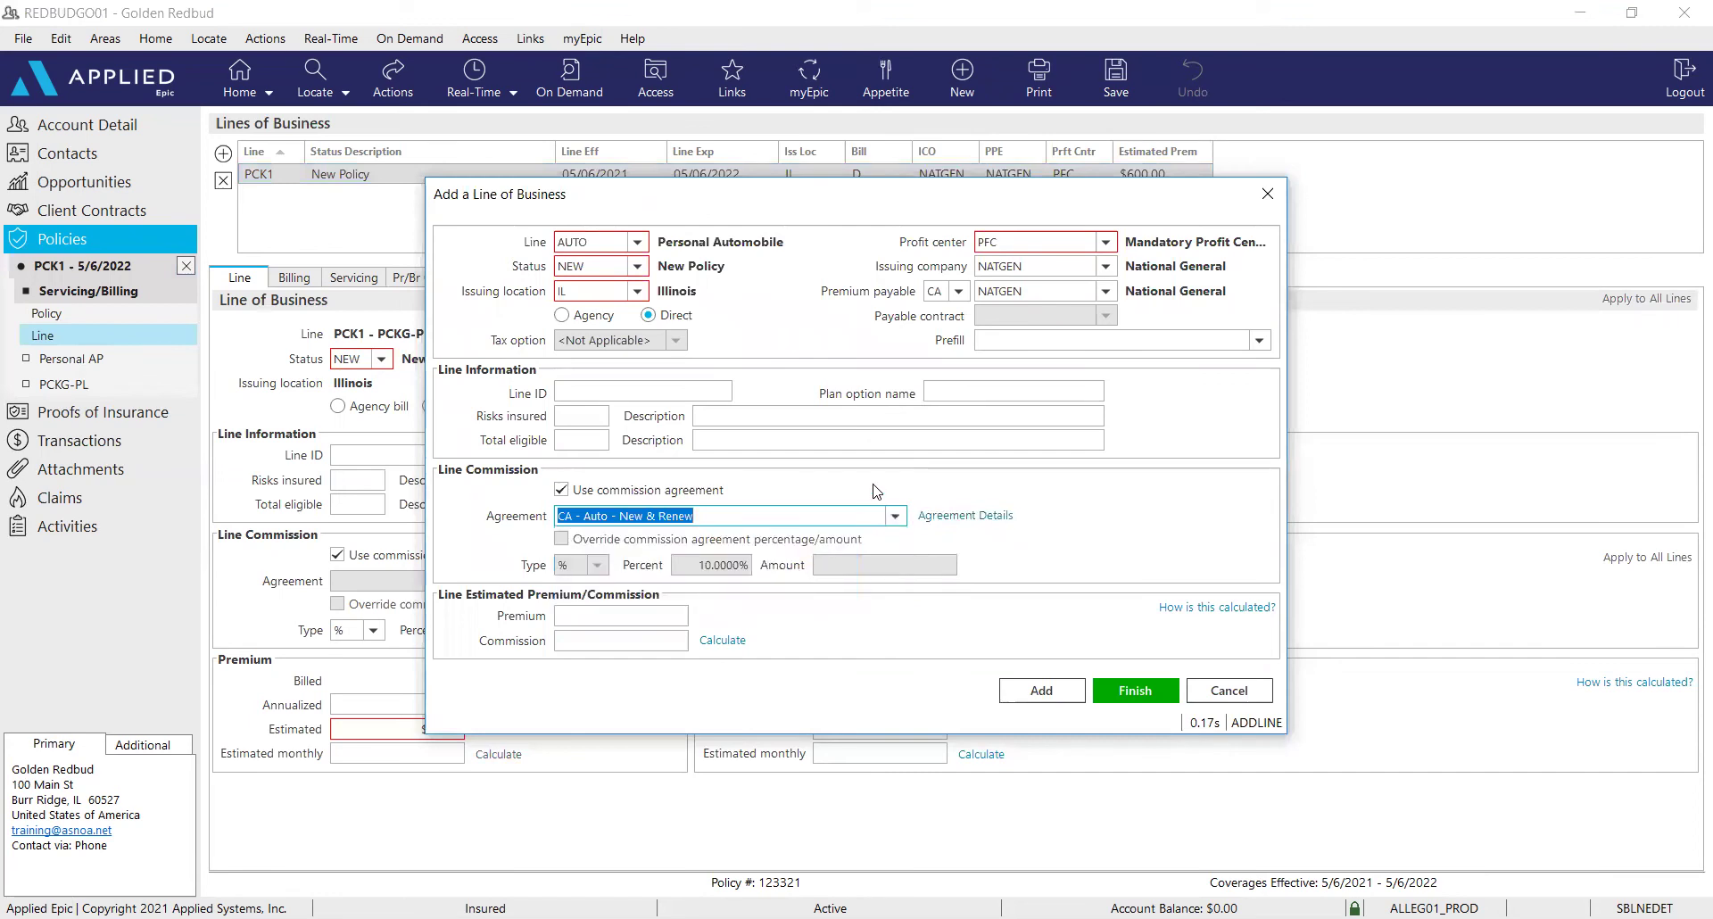
{"action": "left_click", "coordinate": [676, 620]}
{"action": "type", "text": "200"}
{"action": "left_click", "coordinate": [721, 642]}
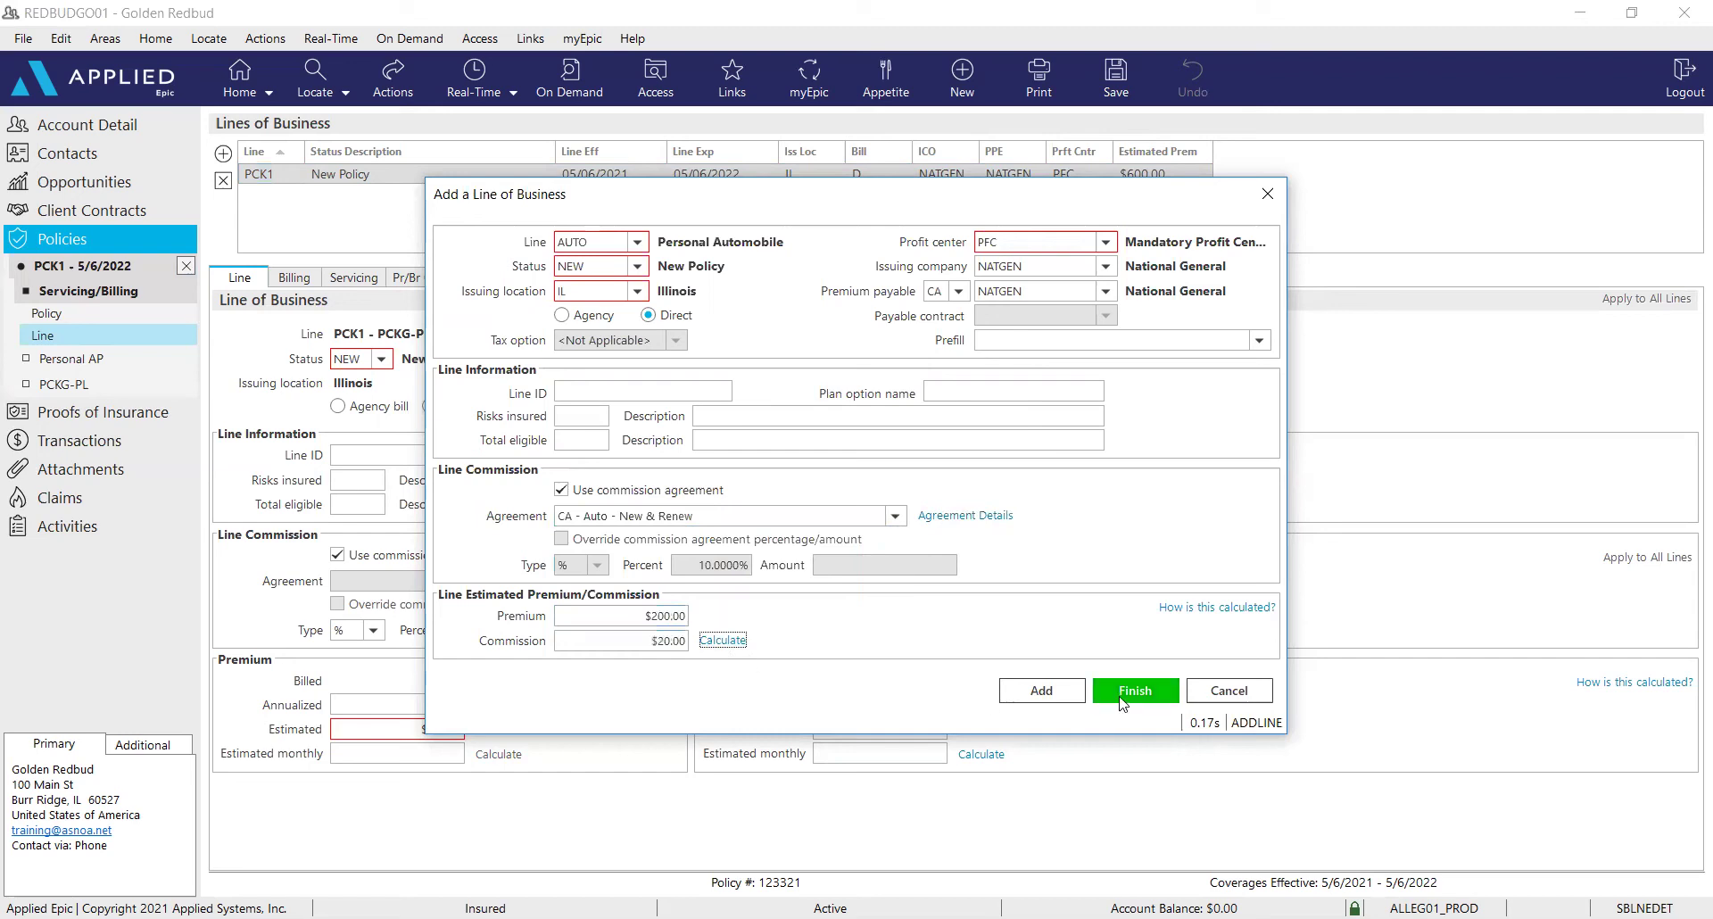
{"action": "left_click", "coordinate": [1037, 697]}
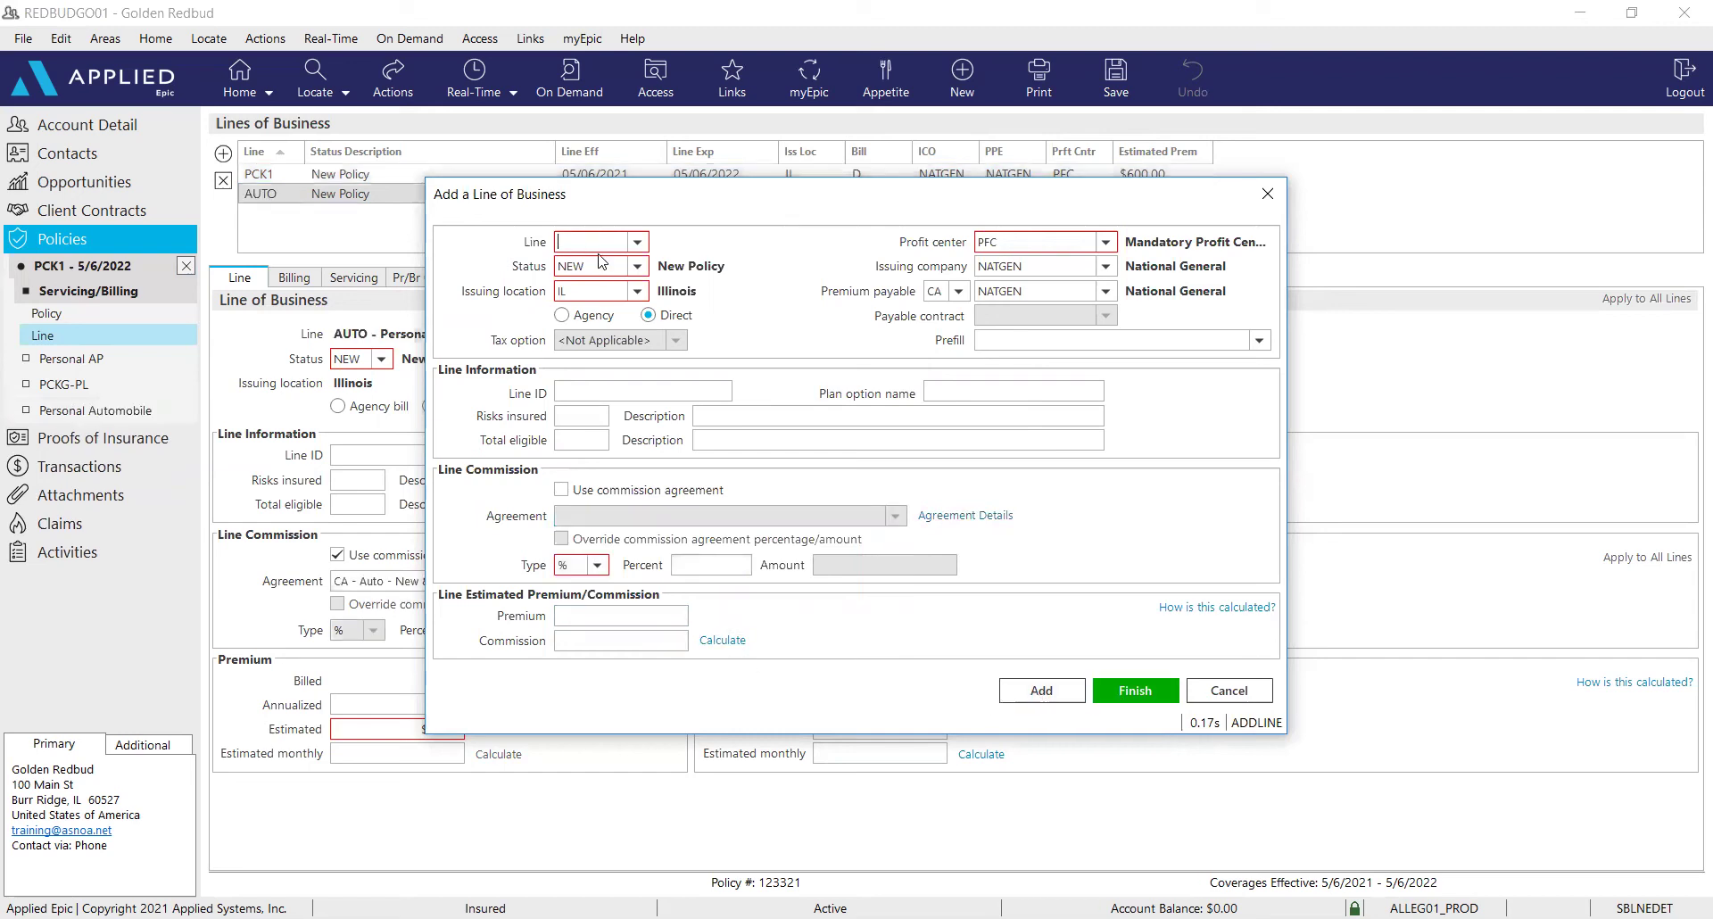
Add a HOME line of business with the commission agreement option enabled and an estimated premium of 200
{"action": "type", "text": "HOME"}
{"action": "left_click", "coordinate": [610, 494]}
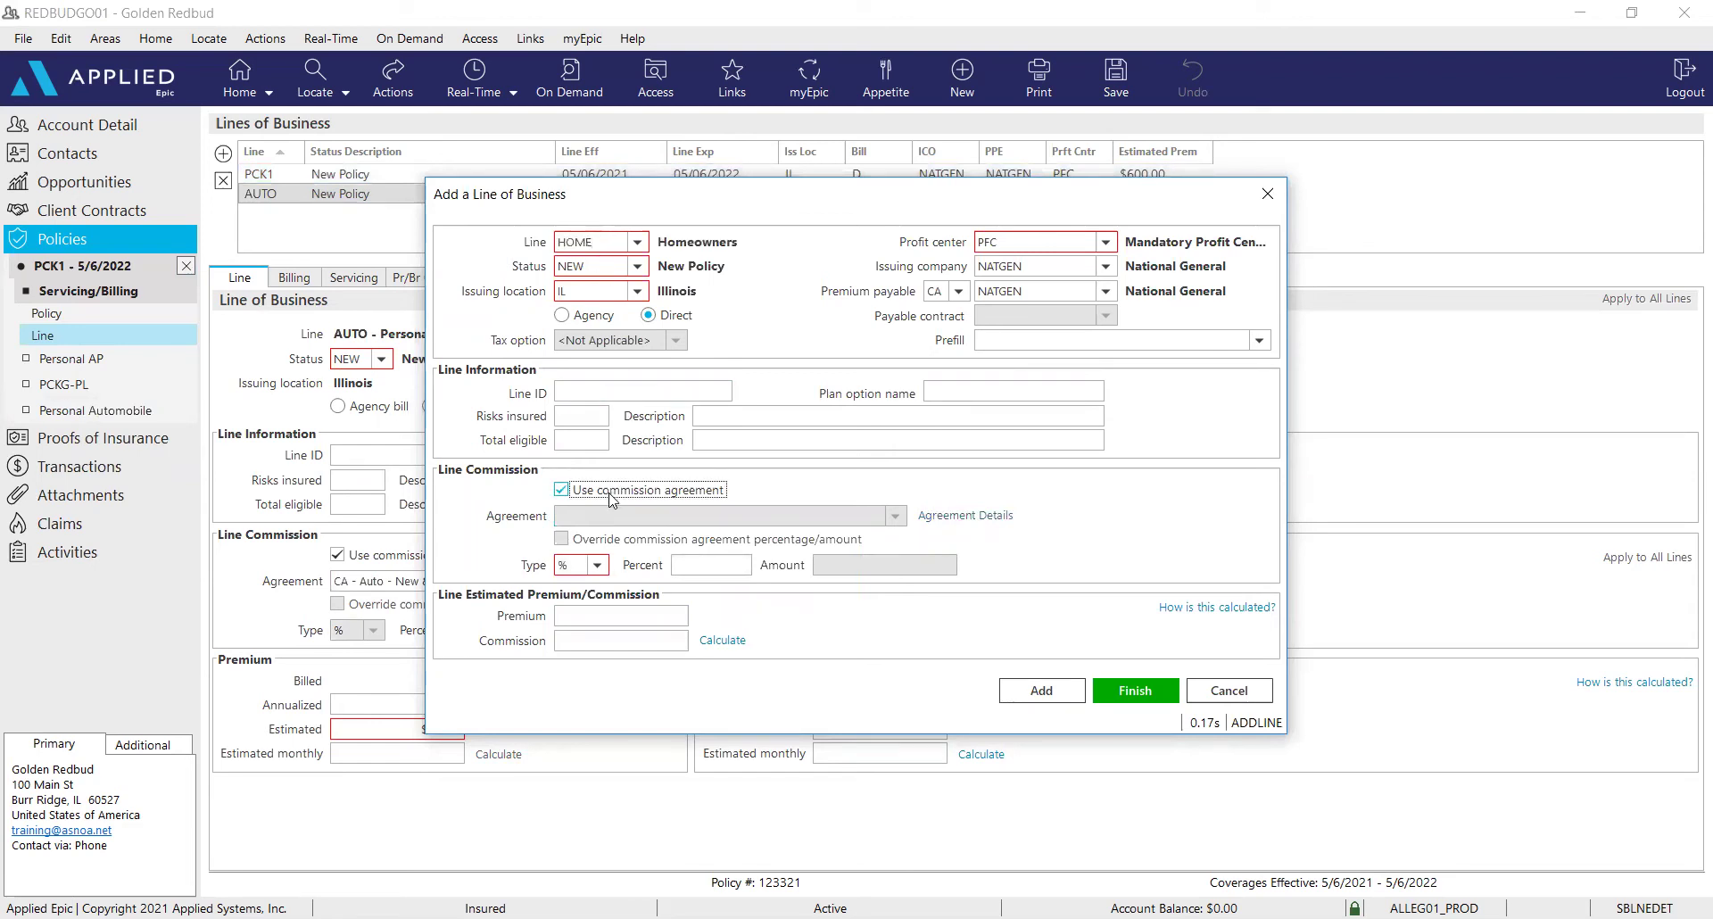
{"action": "left_click", "coordinate": [676, 612]}
{"action": "type", "text": "200"}
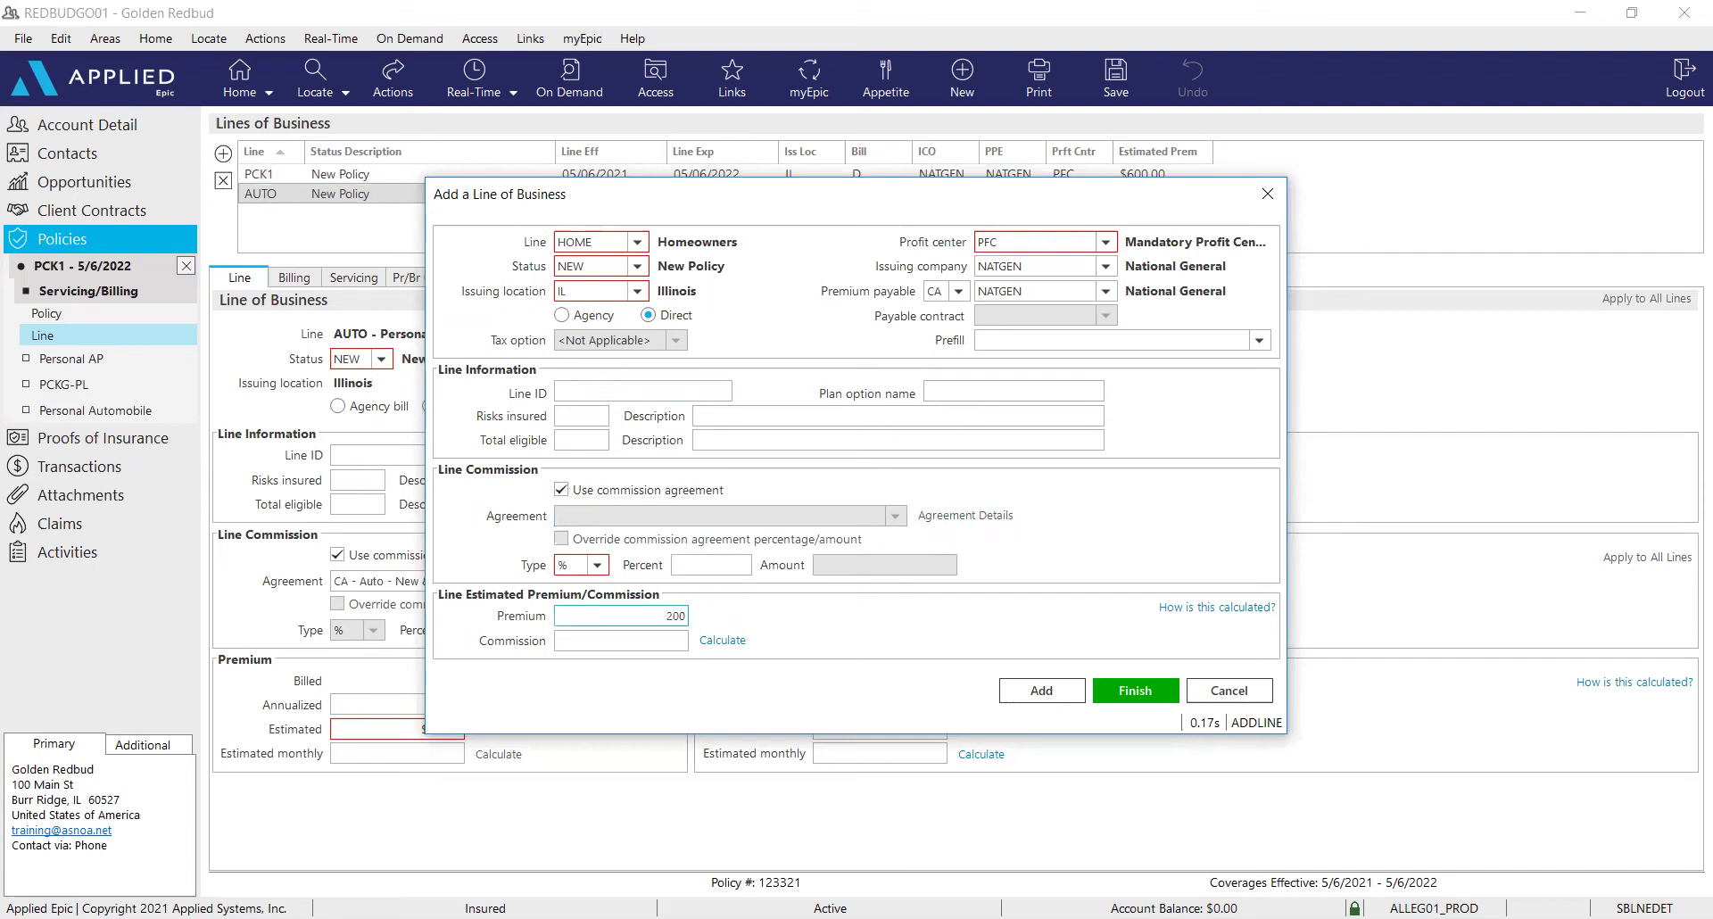
{"action": "left_click", "coordinate": [1026, 702]}
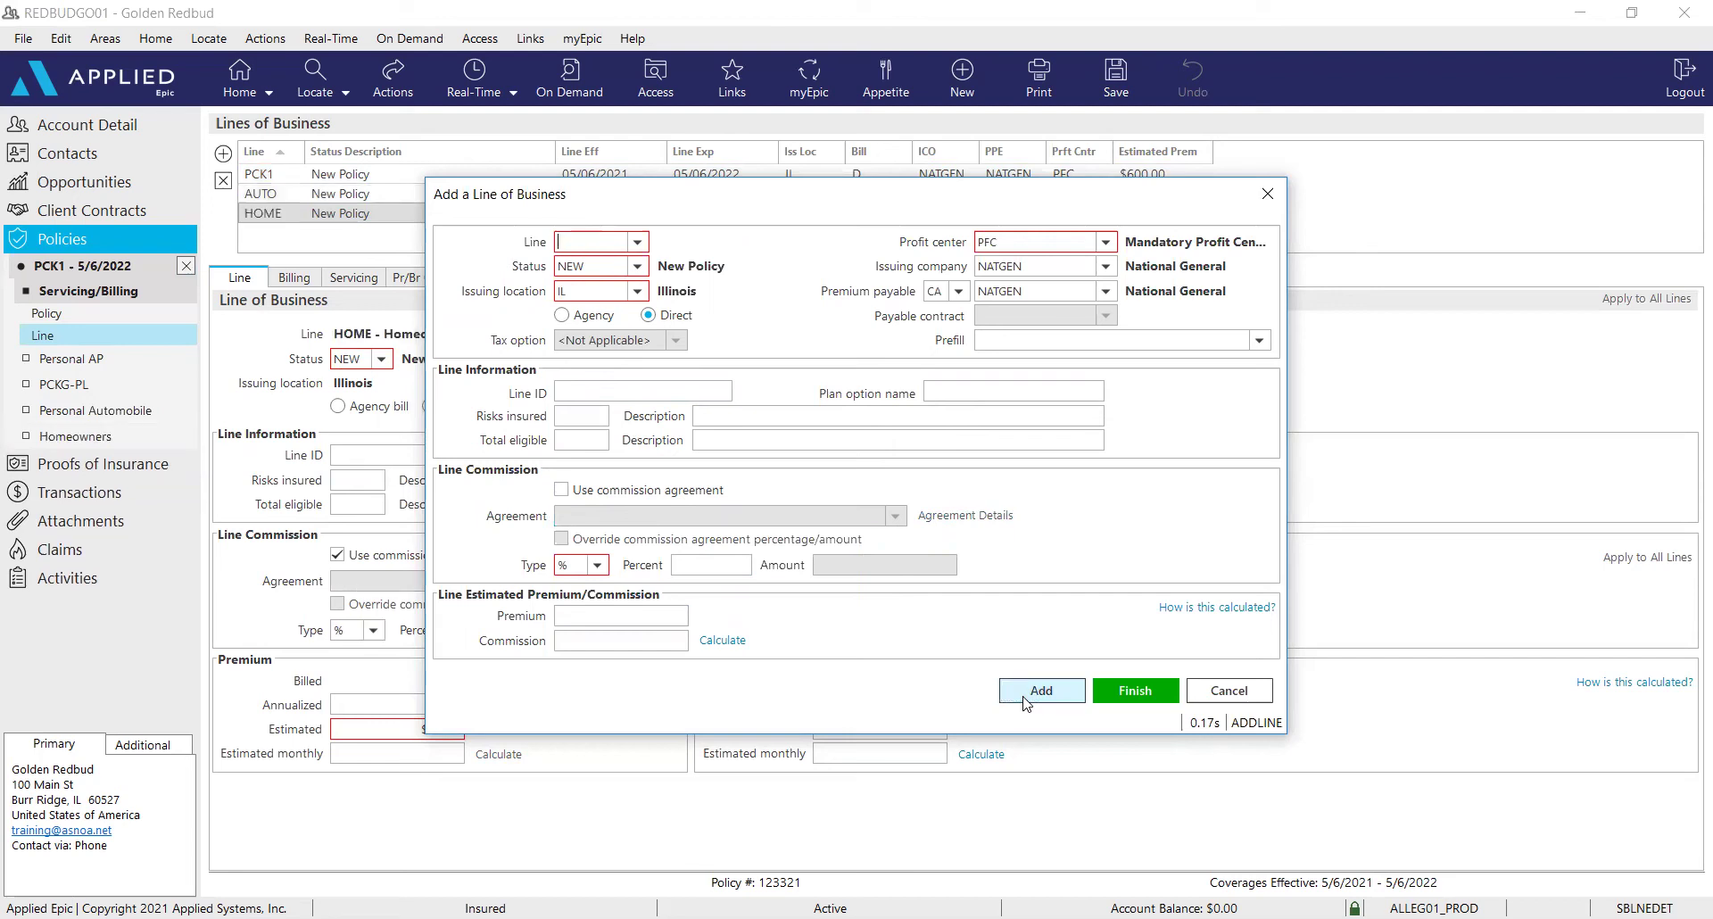
Add a PUMB line of business with the commission agreement option and a 200 premium, and finish adding lines
{"action": "type", "text": "PUMB"}
{"action": "left_click", "coordinate": [599, 489]}
{"action": "left_click", "coordinate": [644, 616]}
{"action": "type", "text": "200"}
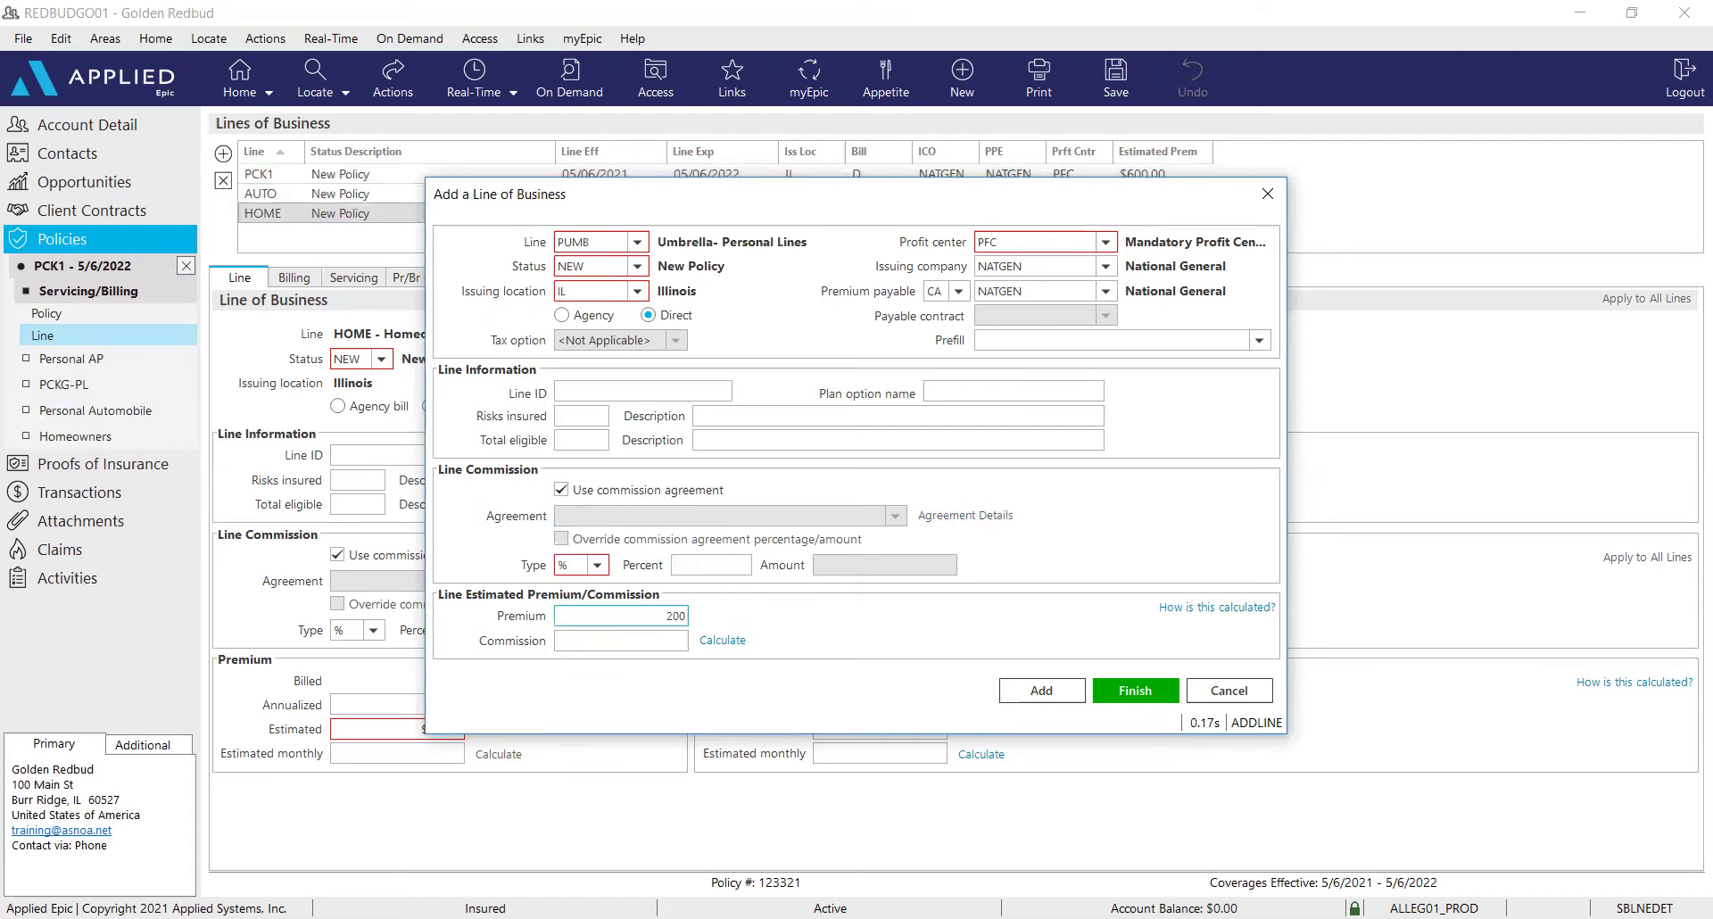
{"action": "left_click", "coordinate": [1133, 697]}
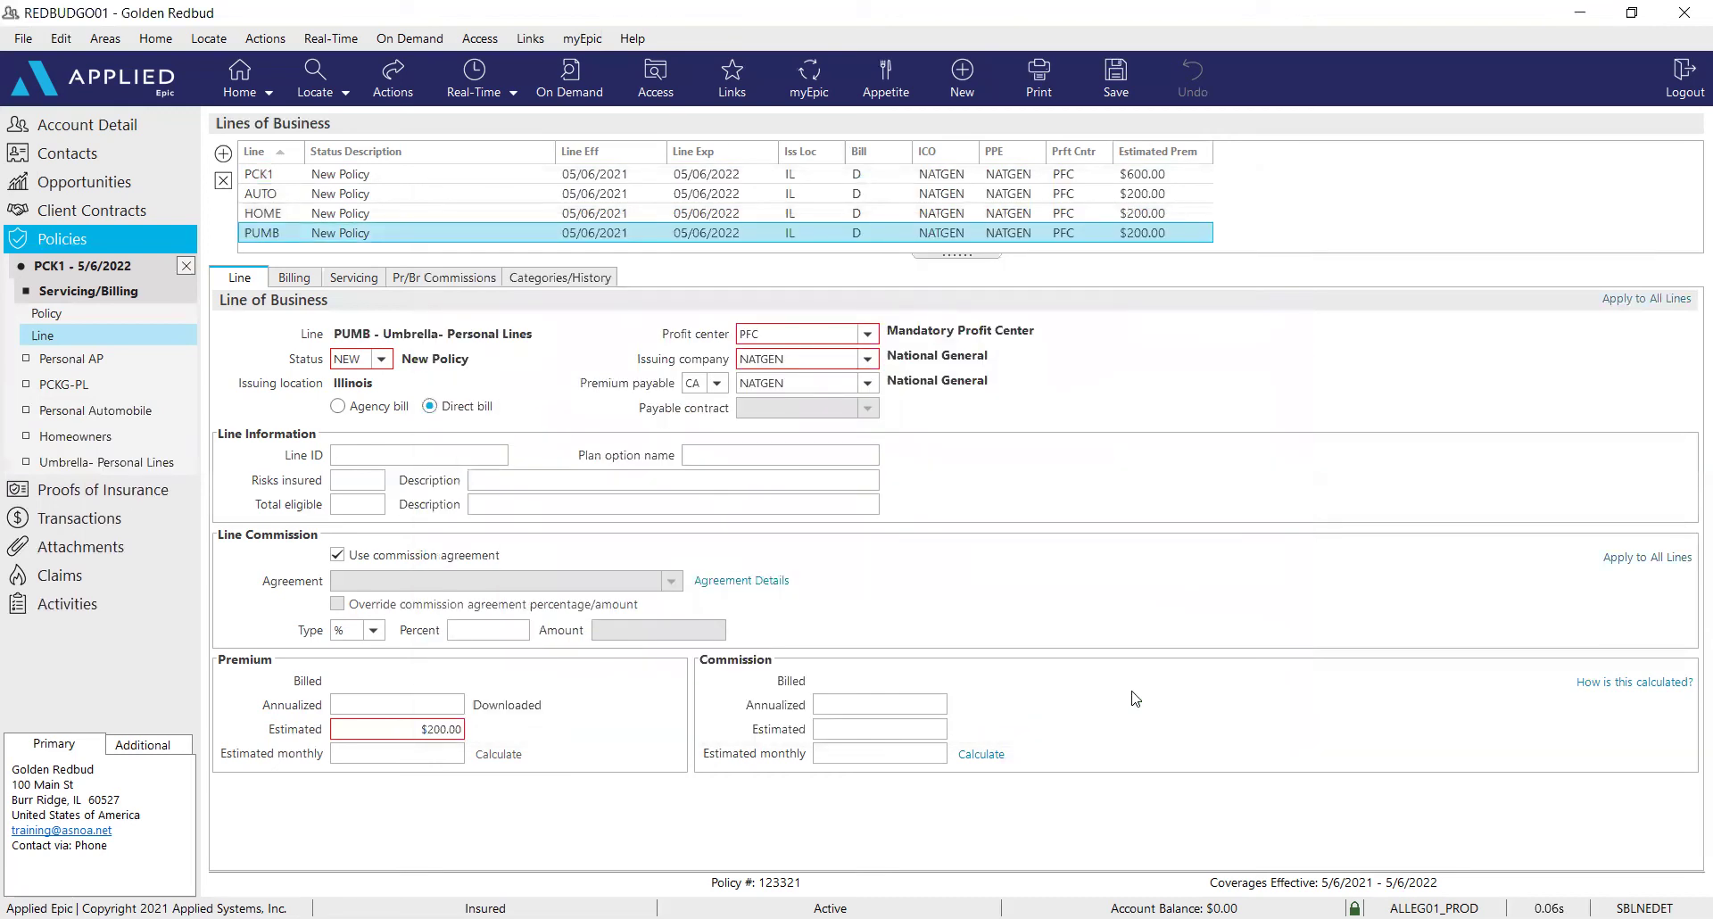
Delete the PCK1 line from the policy's lines of business
{"action": "left_click", "coordinate": [335, 175]}
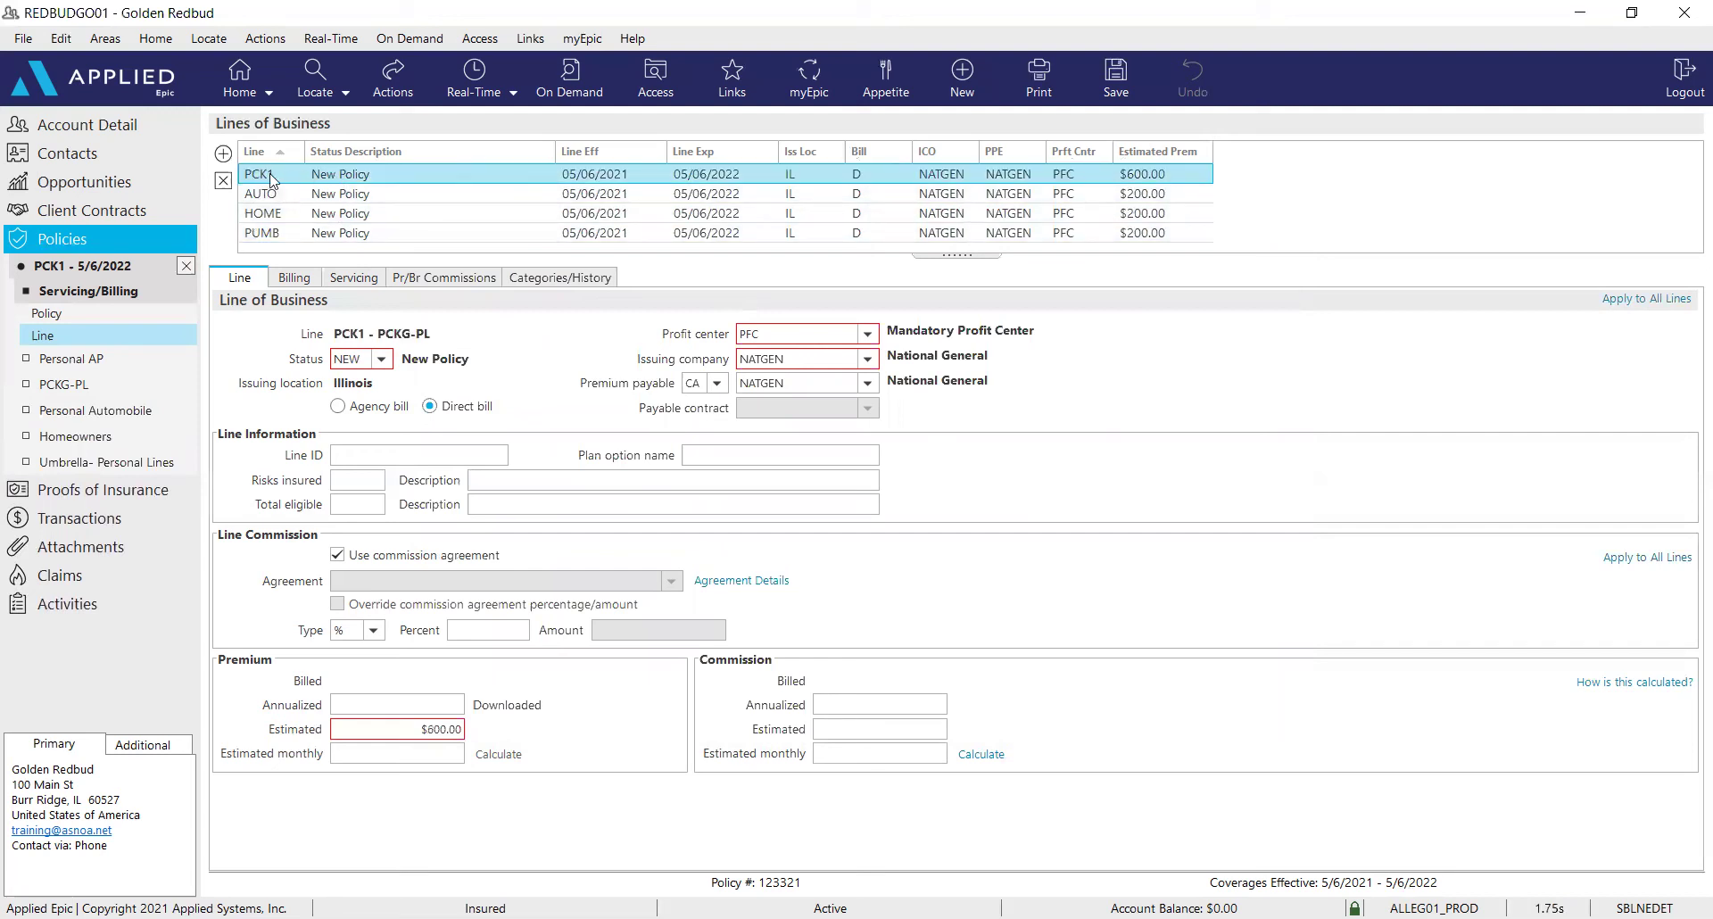
{"action": "left_click", "coordinate": [223, 181]}
{"action": "left_click", "coordinate": [820, 508]}
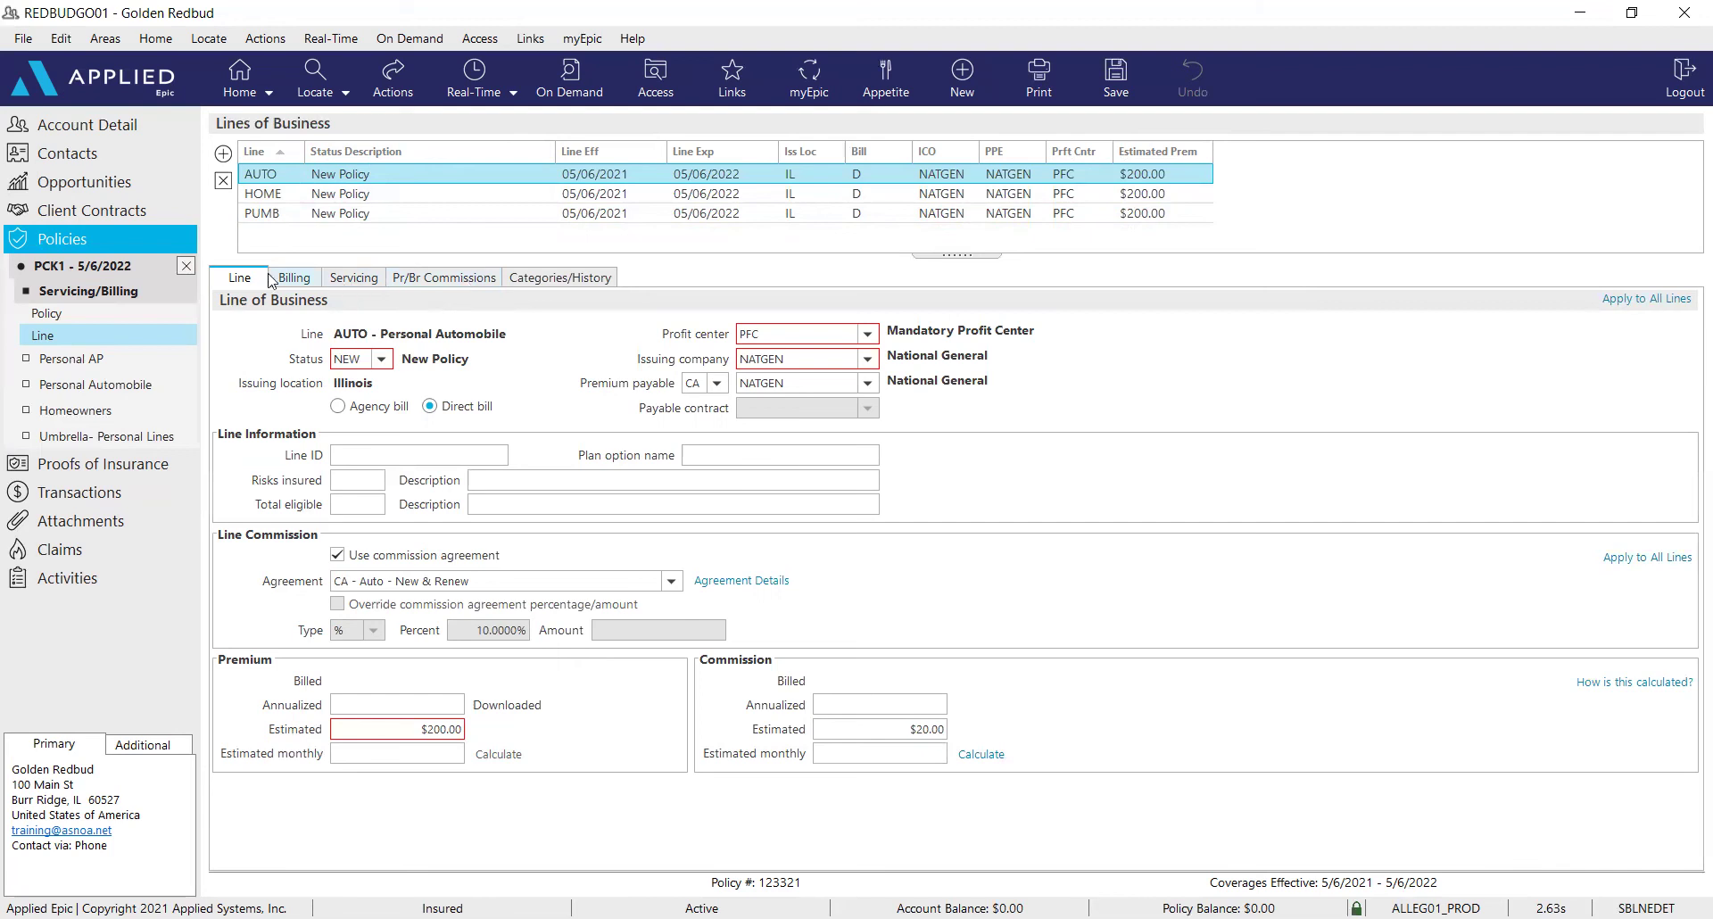
Close the policy, marking its editing as completed with the Issue/Not Issue Policy action
{"action": "left_click", "coordinate": [187, 268]}
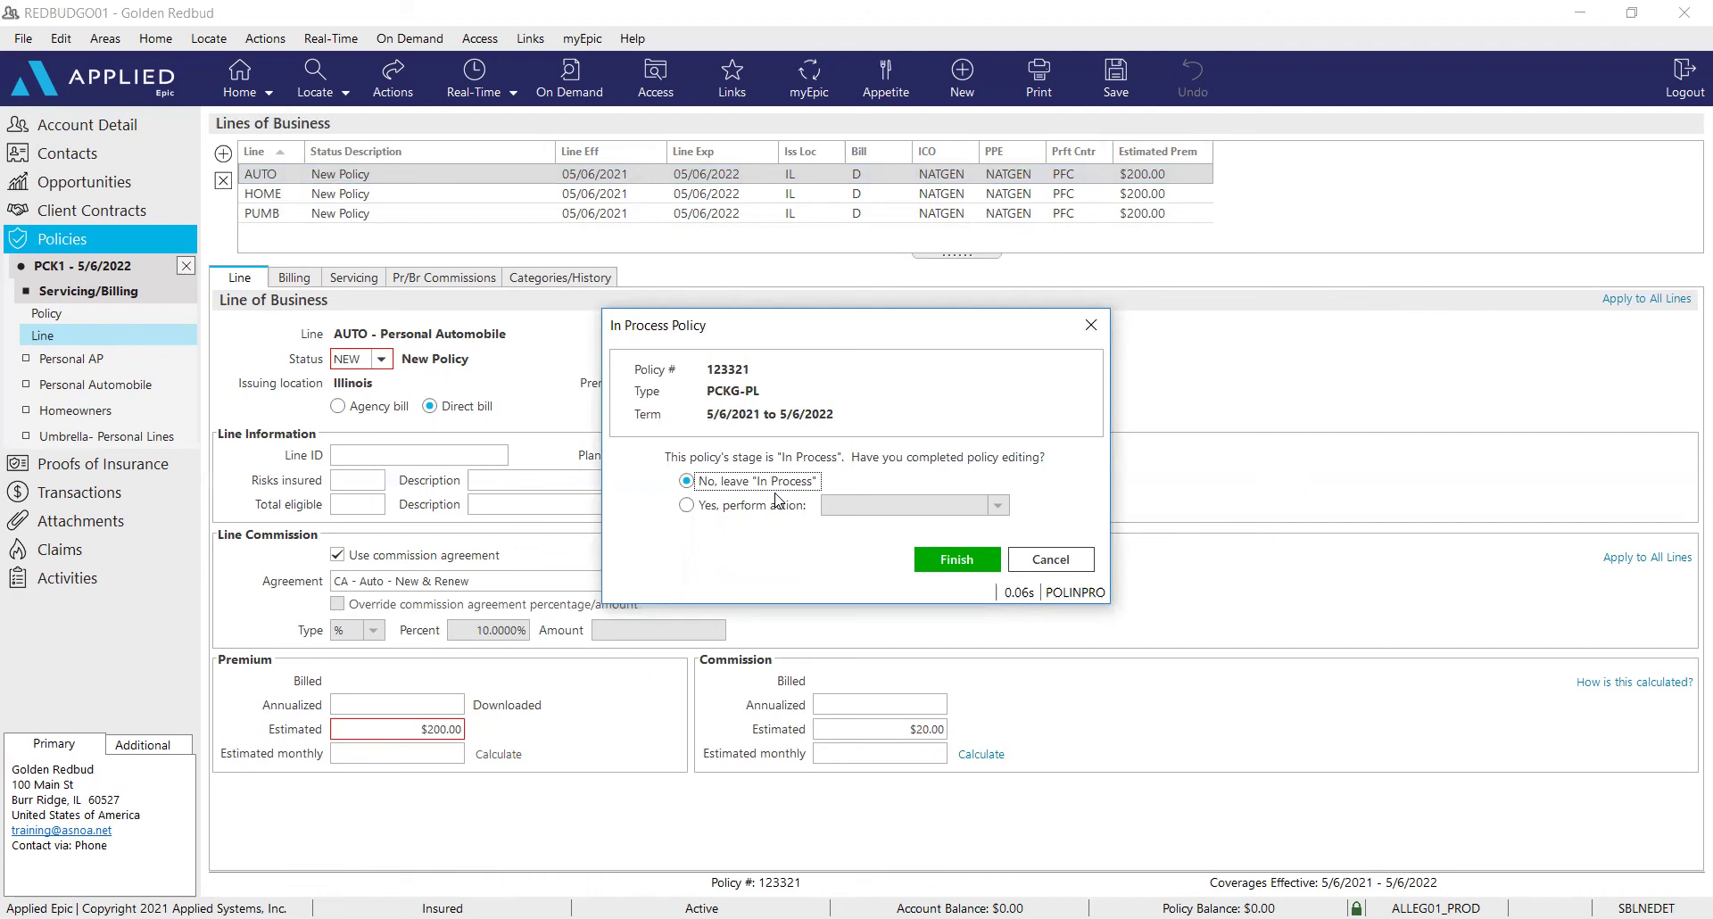
{"action": "left_click", "coordinate": [771, 509]}
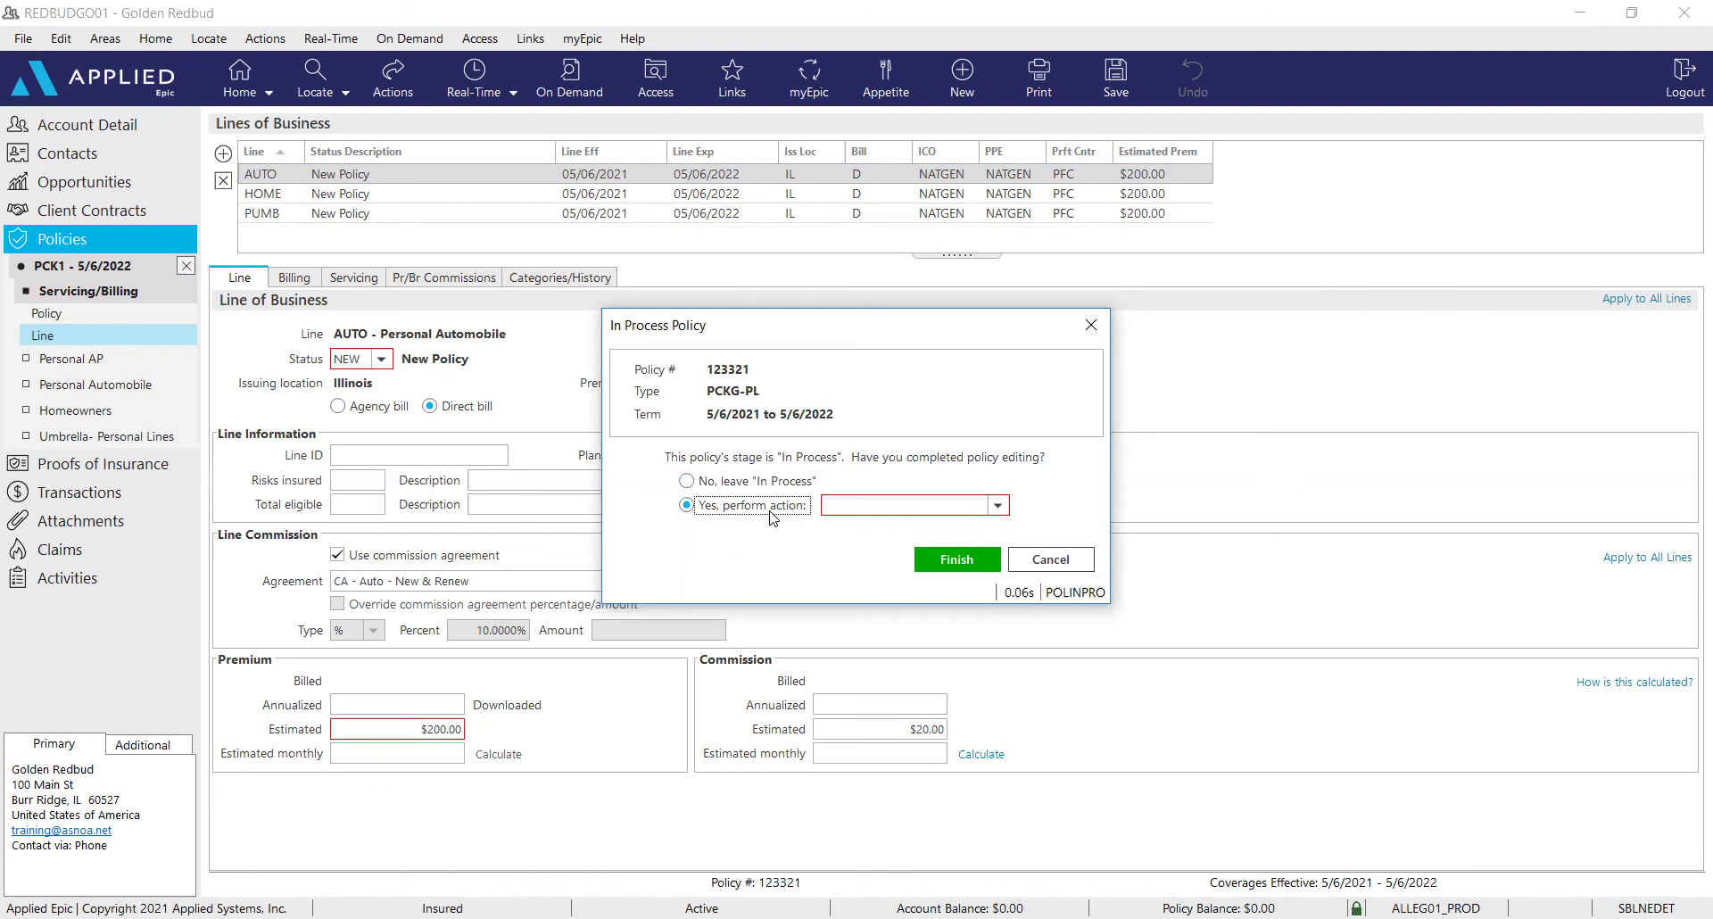
{"action": "left_click", "coordinate": [999, 506]}
{"action": "left_click", "coordinate": [933, 546]}
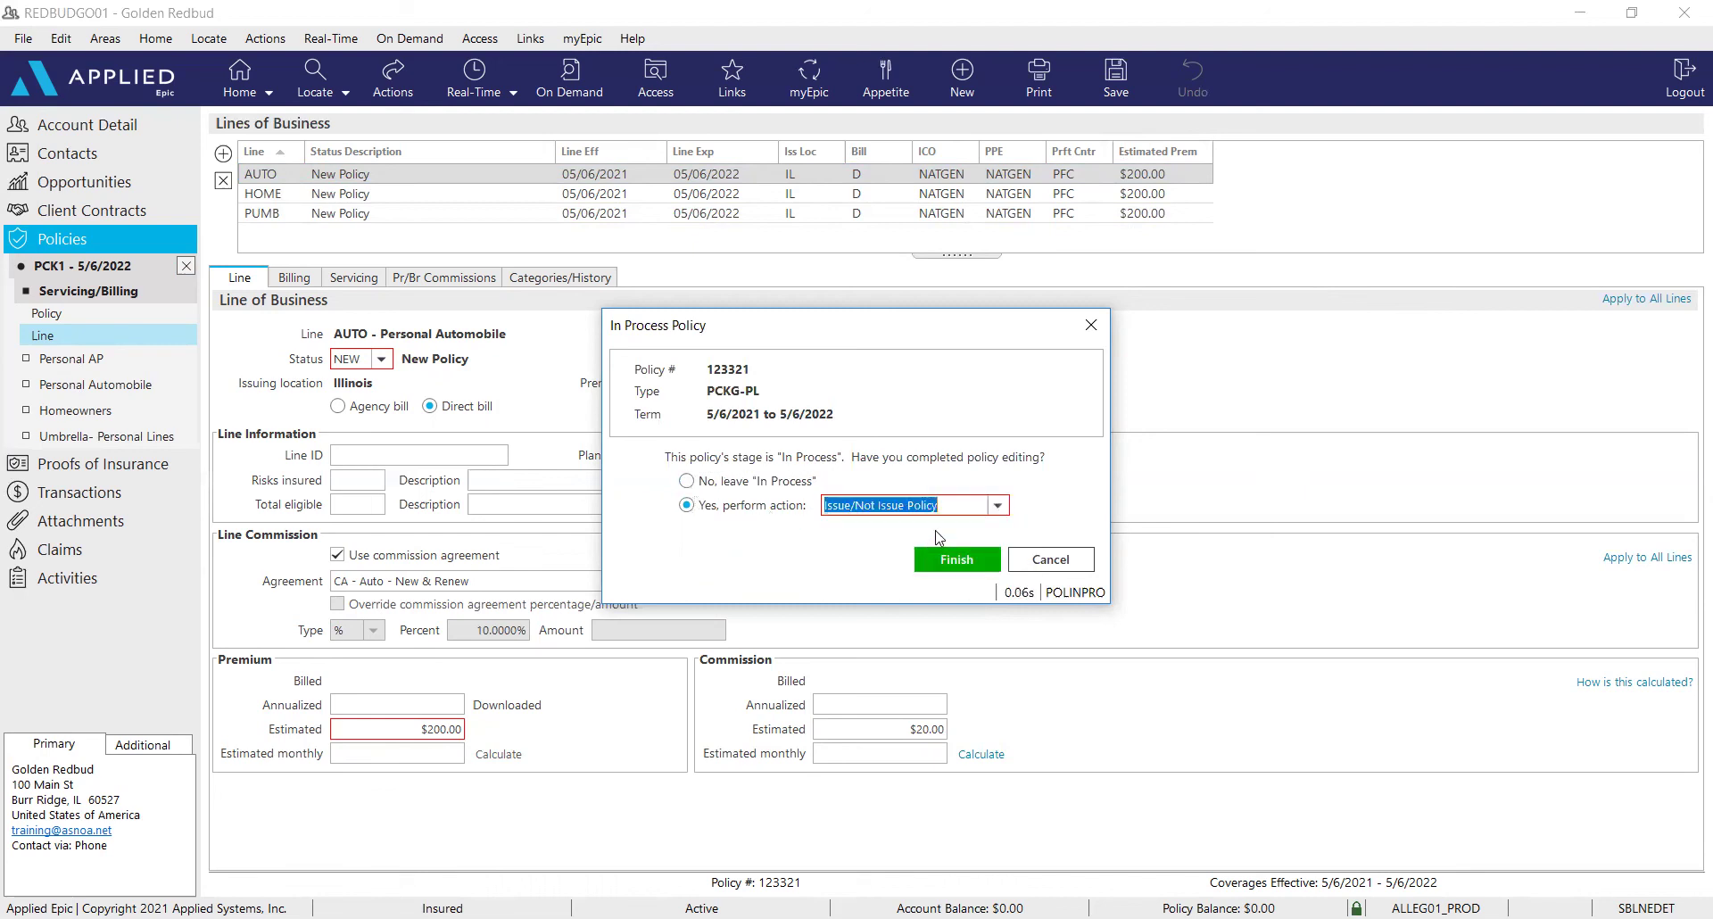
{"action": "left_click", "coordinate": [952, 569]}
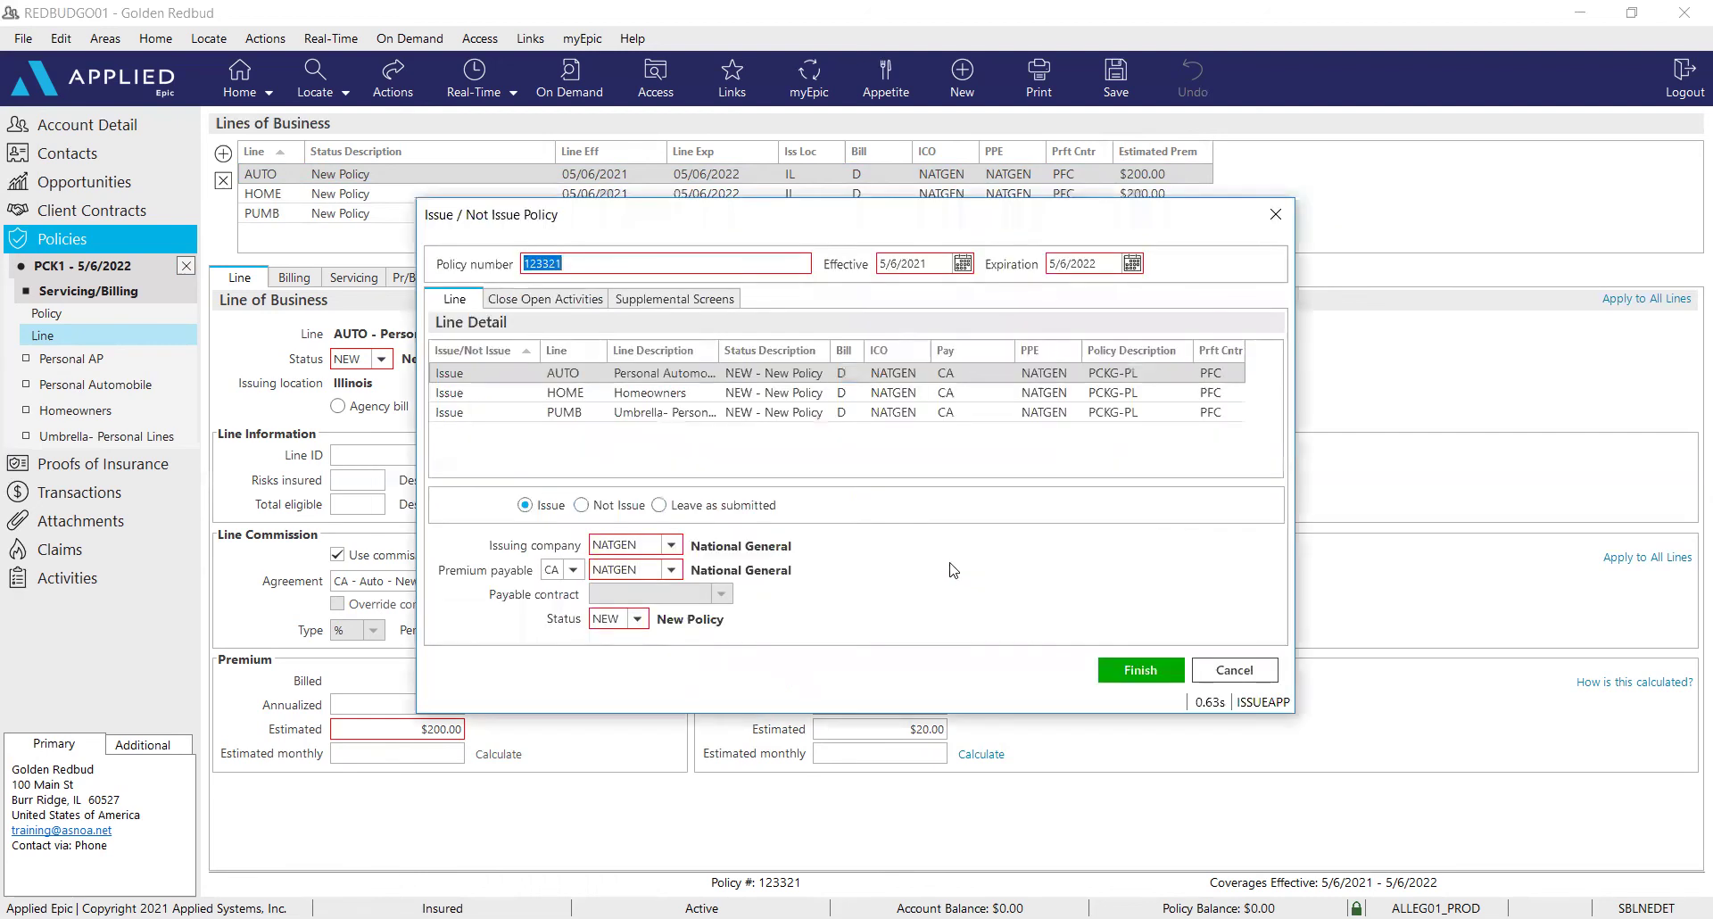
Issue the AUTO, HOME and PUMB lines and finish the closed Issue/Not Issue Policy activity
{"action": "left_click", "coordinate": [1147, 672]}
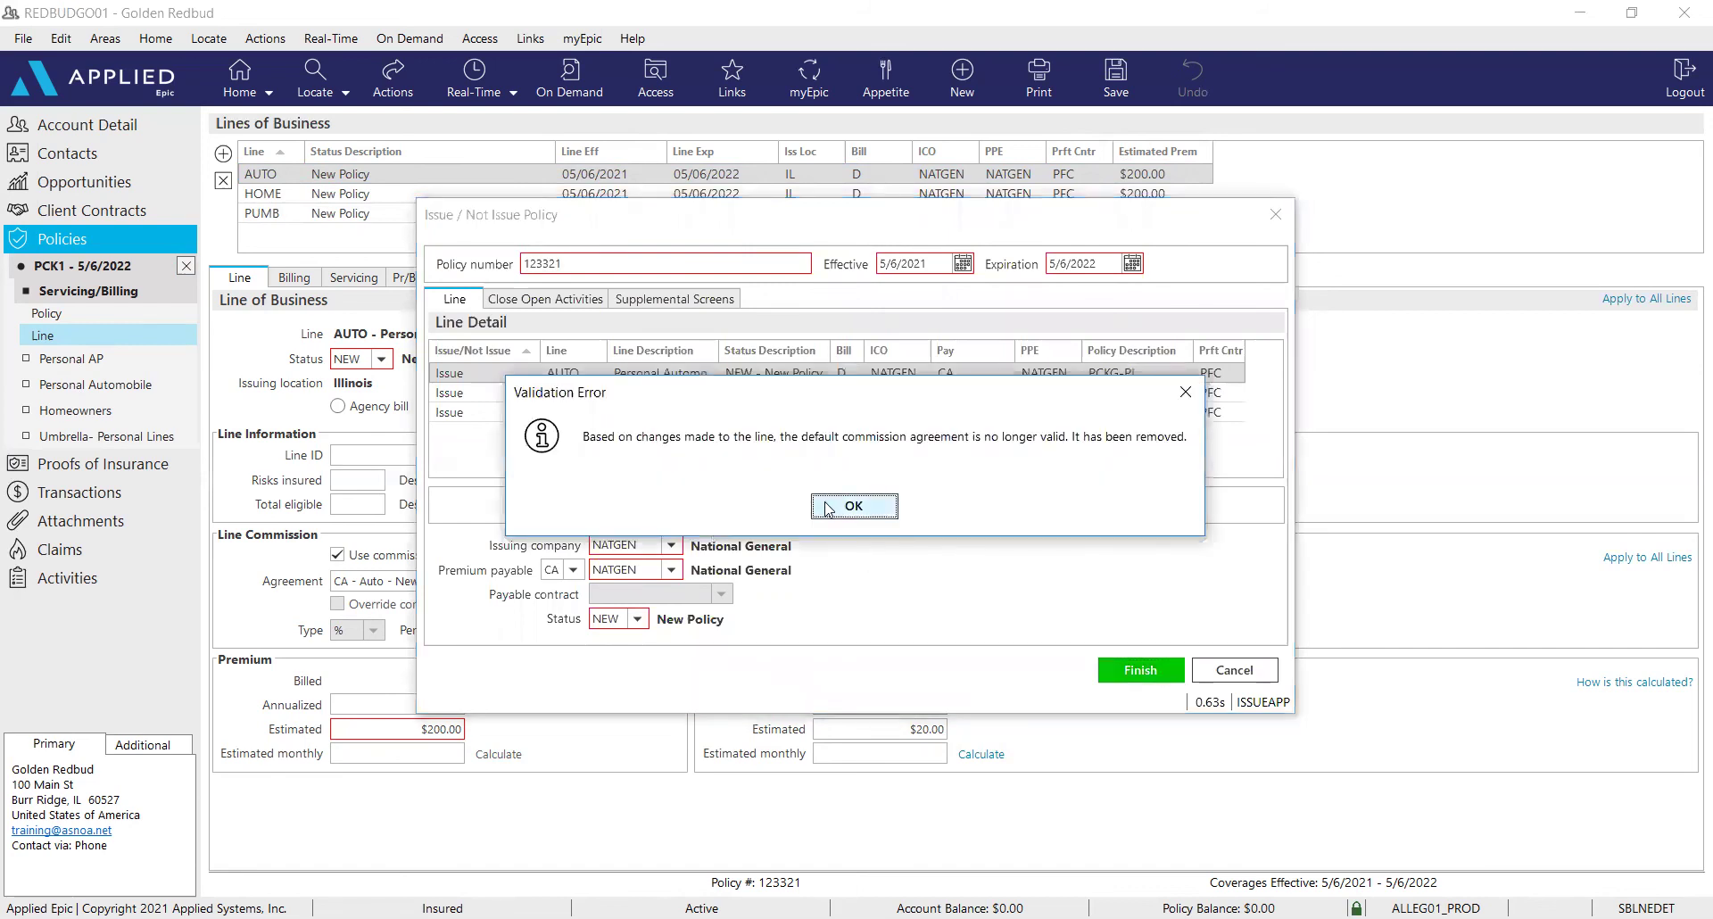
{"action": "left_click", "coordinate": [827, 509]}
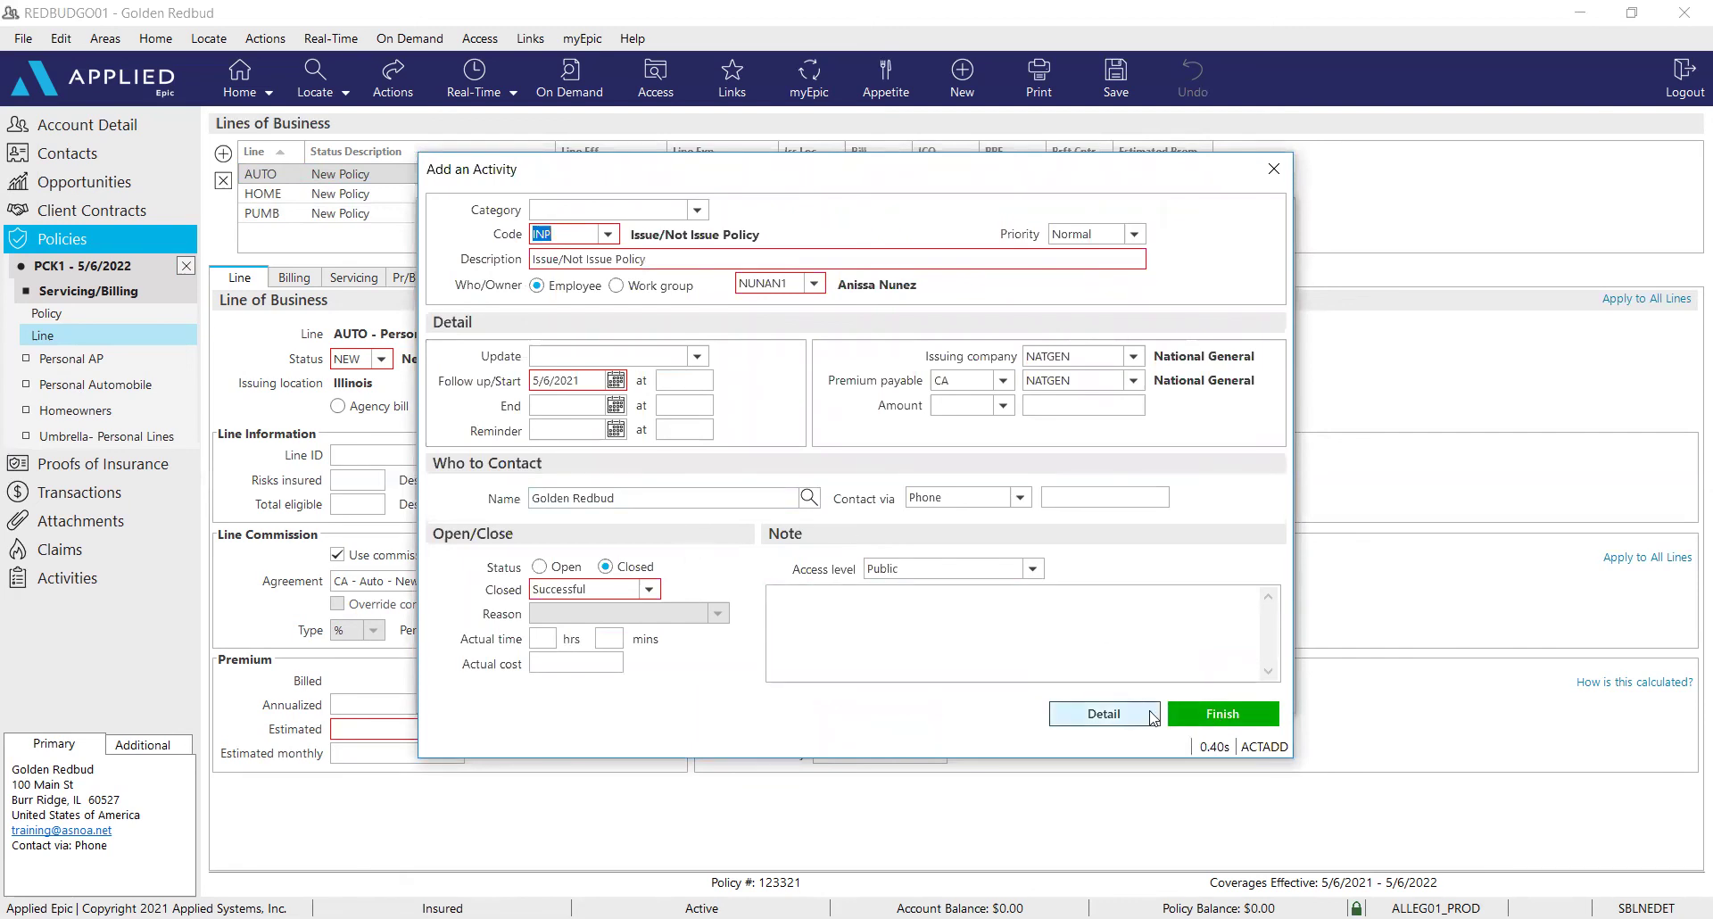
{"action": "left_click", "coordinate": [853, 614]}
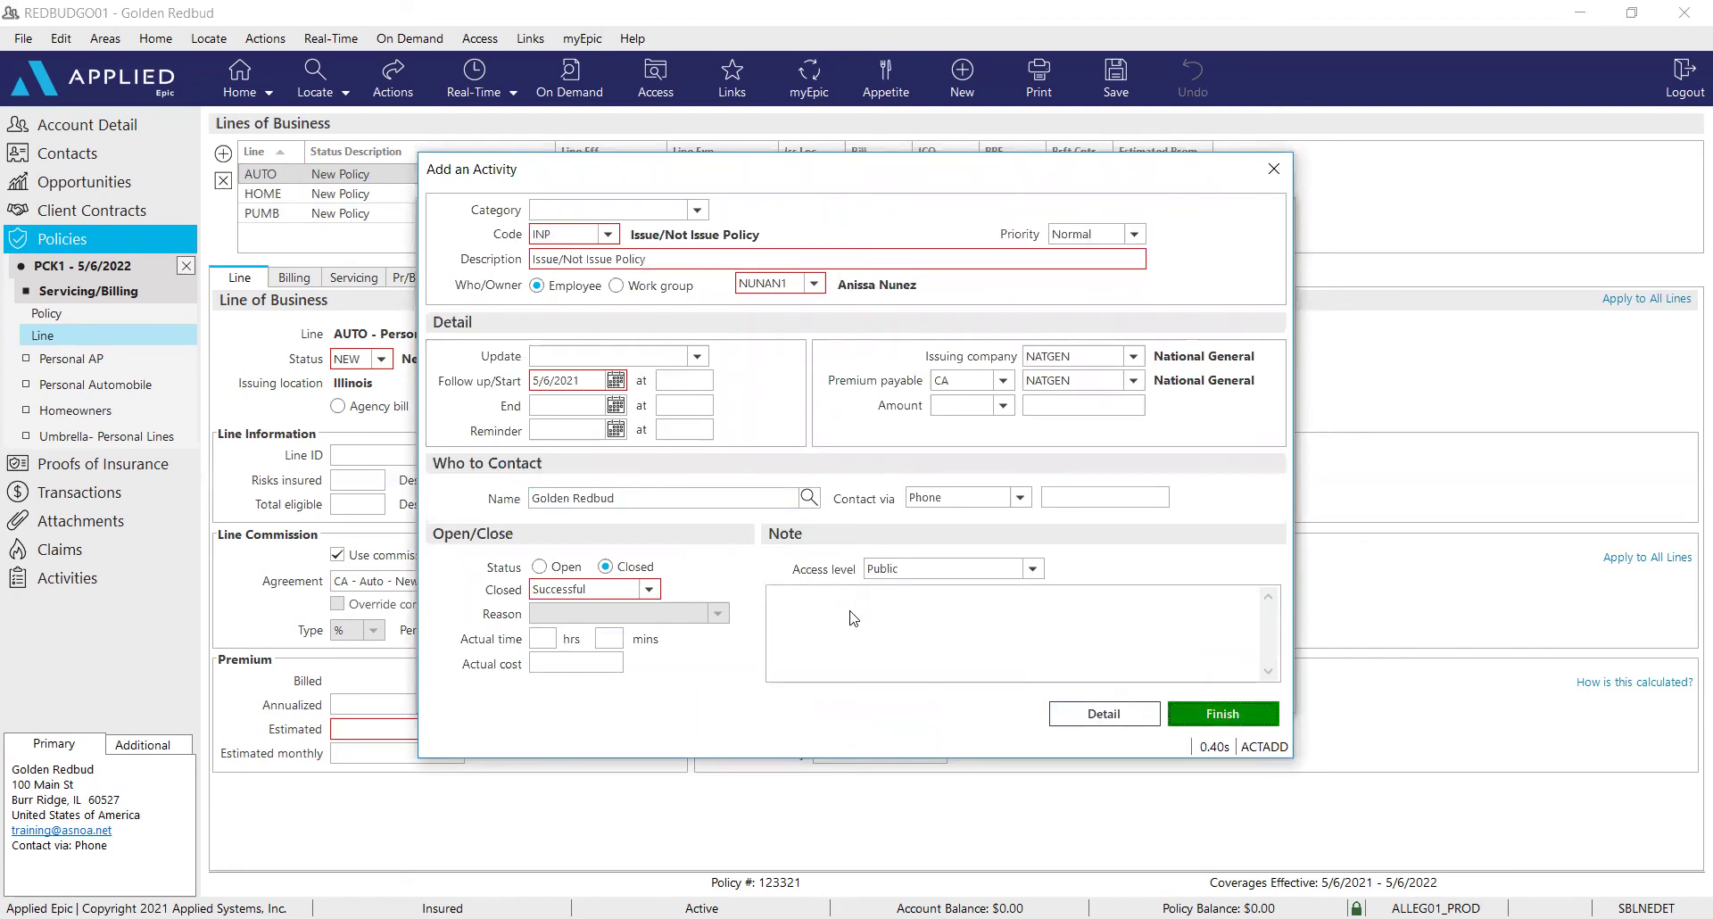
{"action": "key", "text": "Return"}
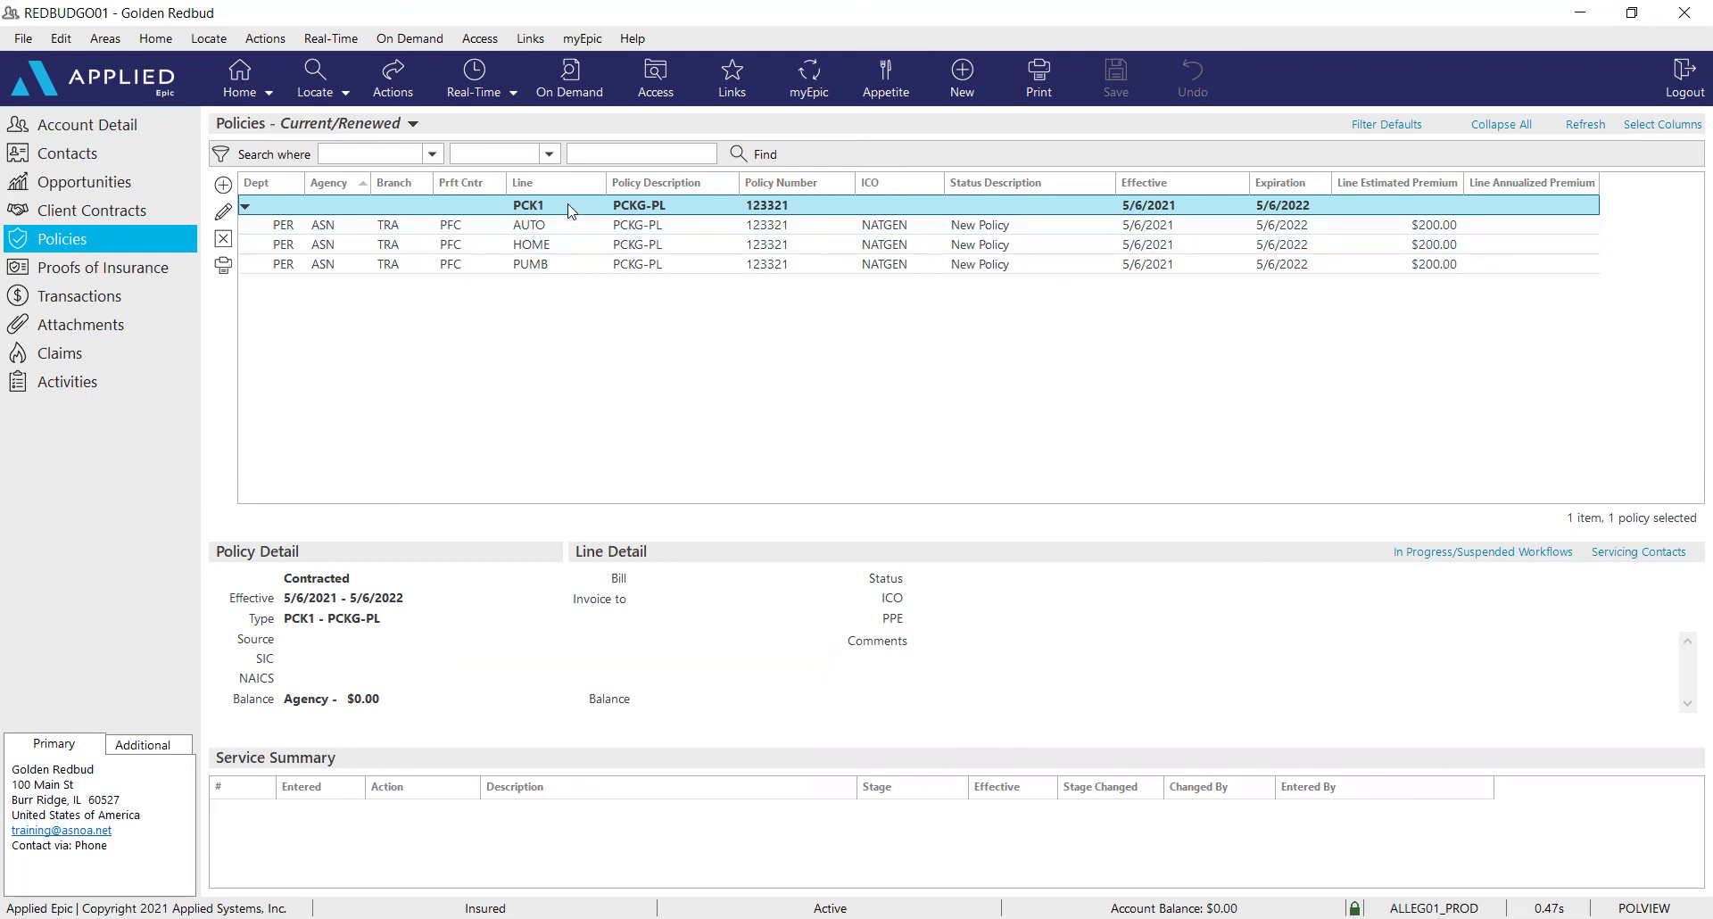
Collapse and re-expand the PCK1 policy in the policies list to review its lines of business
{"action": "left_click", "coordinate": [244, 206]}
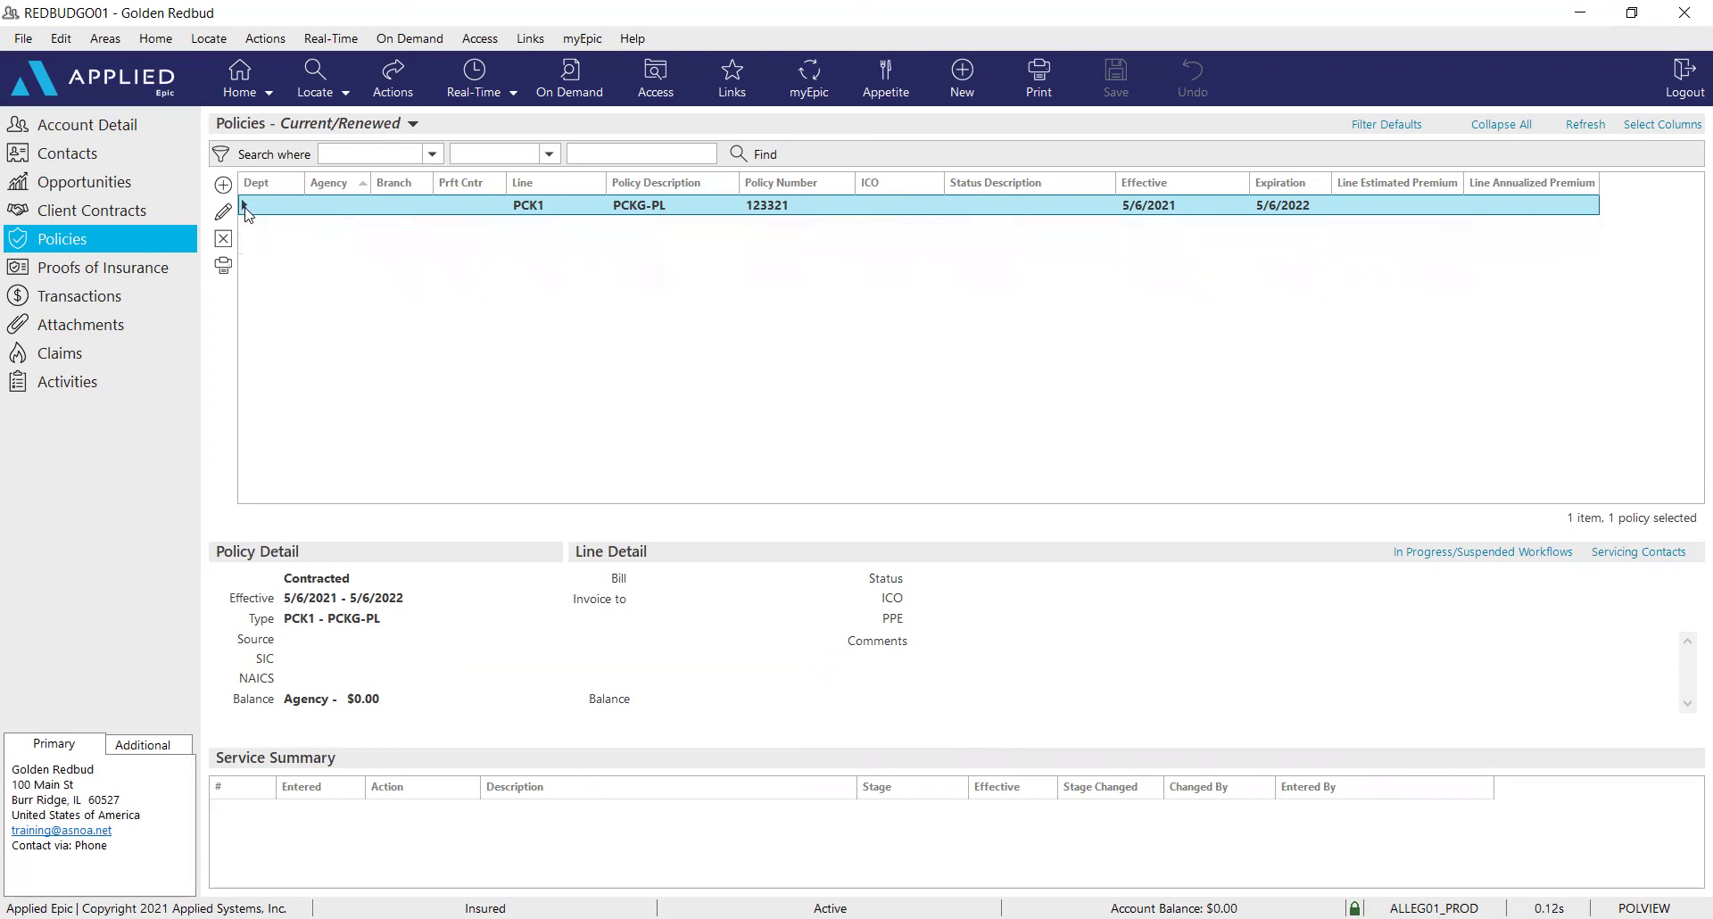
{"action": "left_click", "coordinate": [245, 206]}
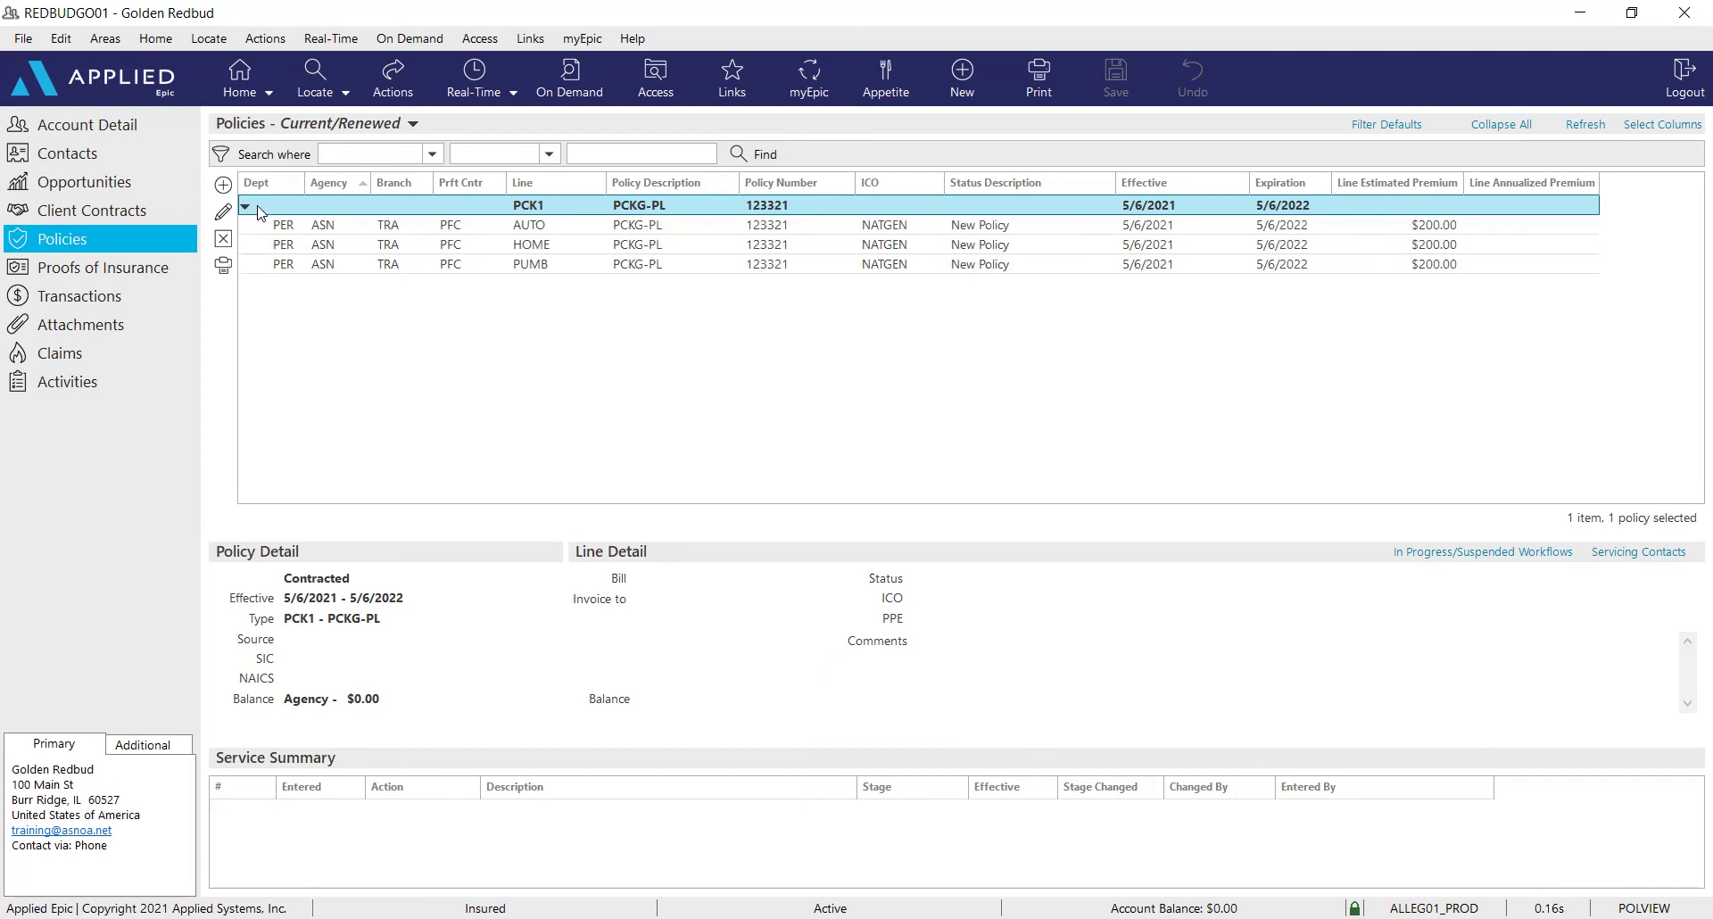